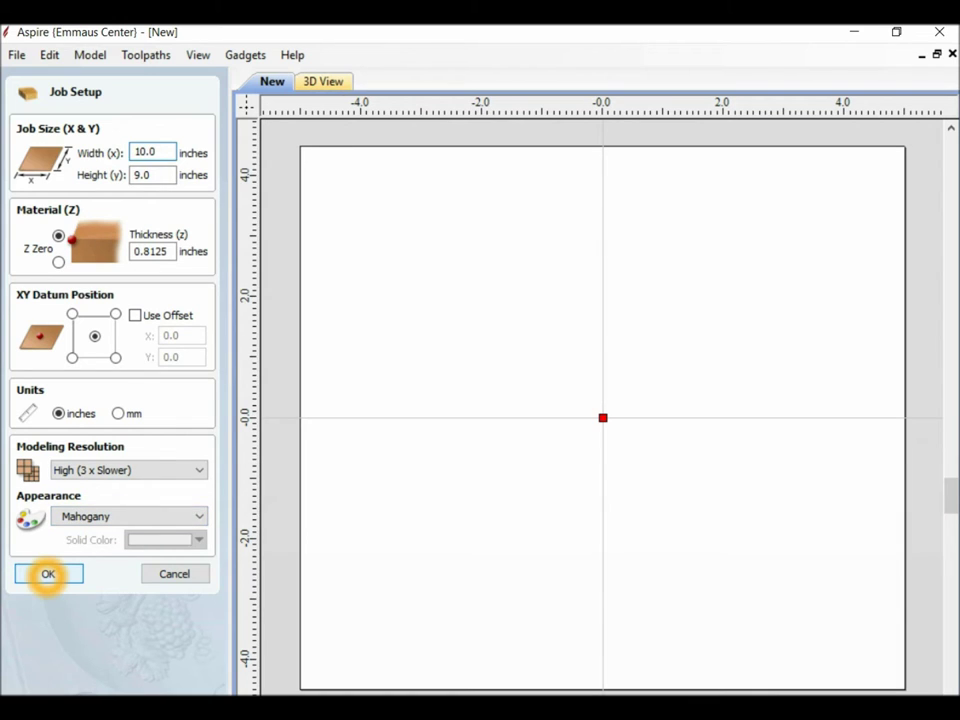
Confirm the job setup of 10 by 9 inches and 0.8125 inch thickness, and import the "Dad and Mom" bitmap for tracing
{"action": "left_click", "coordinate": [48, 574]}
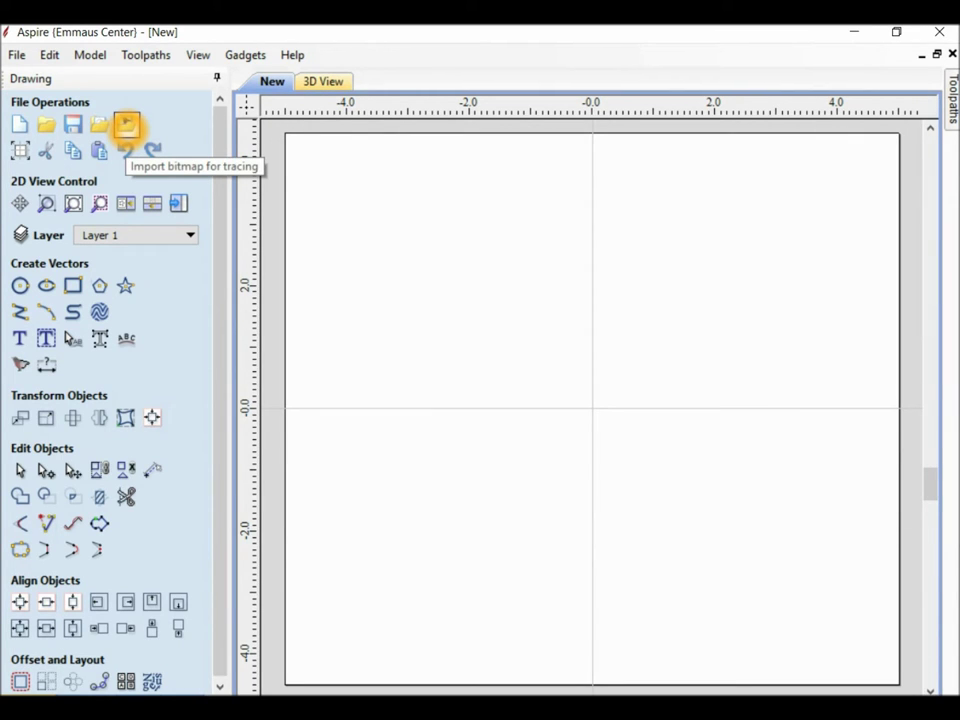
{"action": "left_click", "coordinate": [126, 124]}
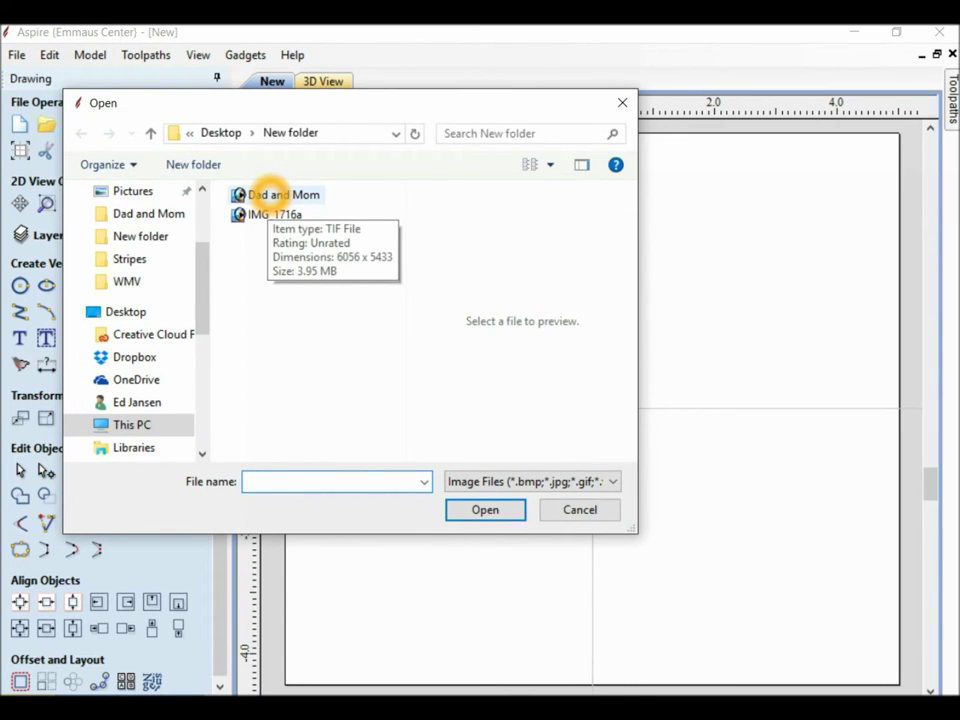
{"action": "left_click", "coordinate": [266, 194]}
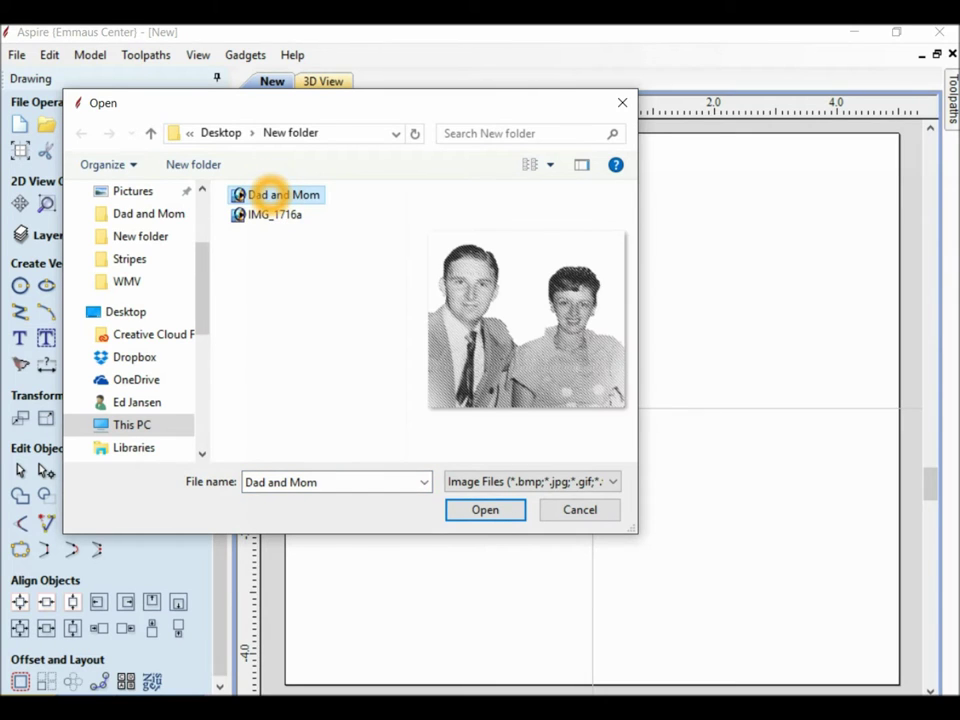
{"action": "left_click", "coordinate": [485, 509]}
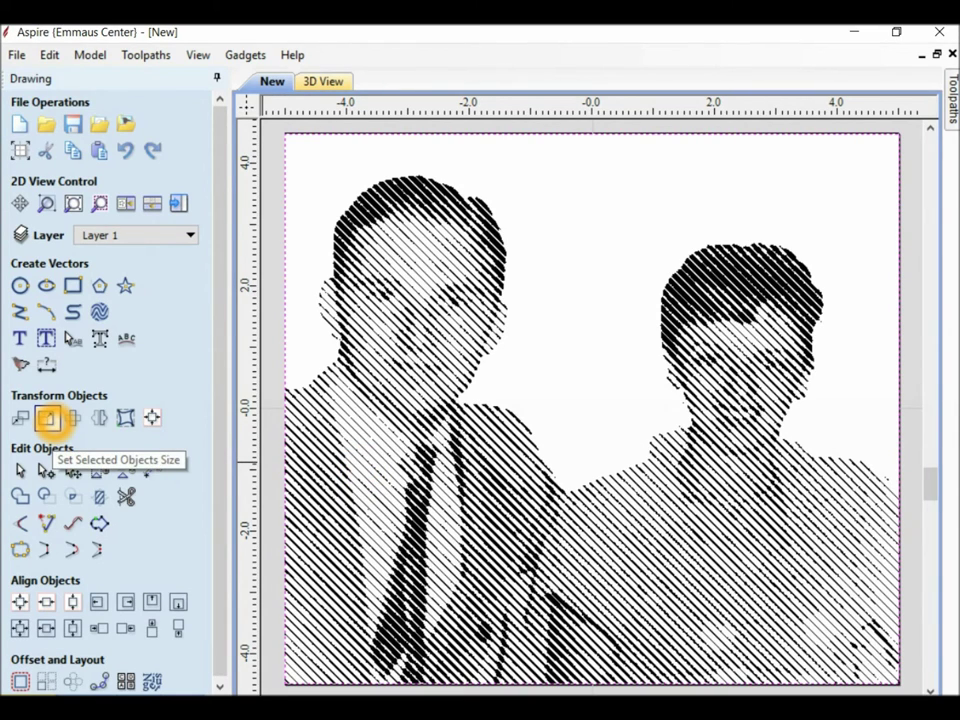
Resize the imported bitmap about its center to a height of 7 inches with X and Y linked
{"action": "left_click", "coordinate": [47, 420]}
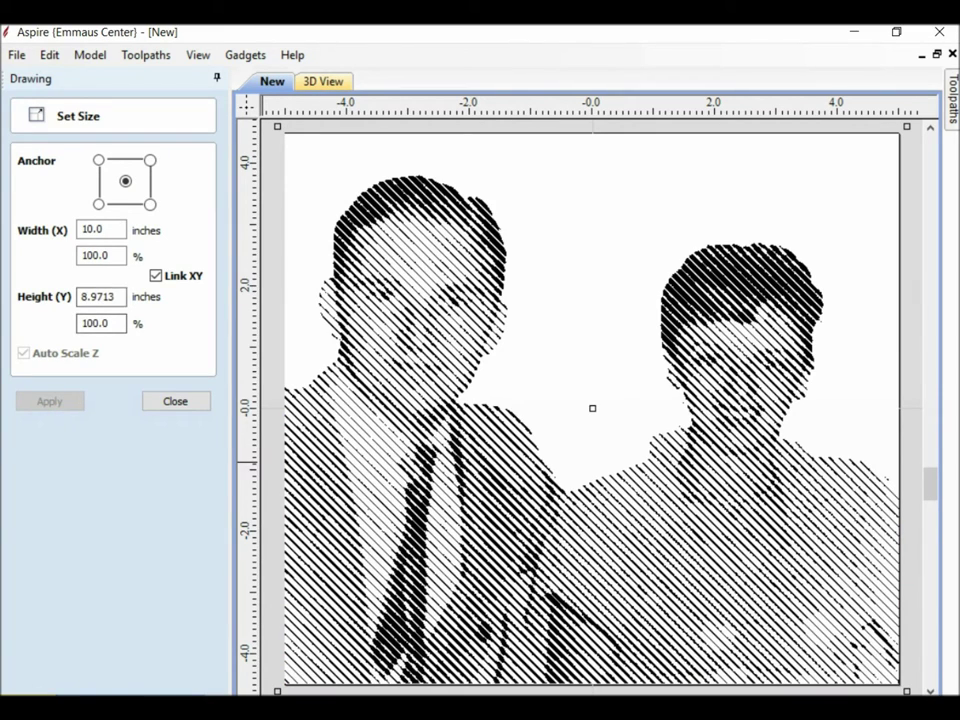
{"action": "left_click", "coordinate": [118, 296]}
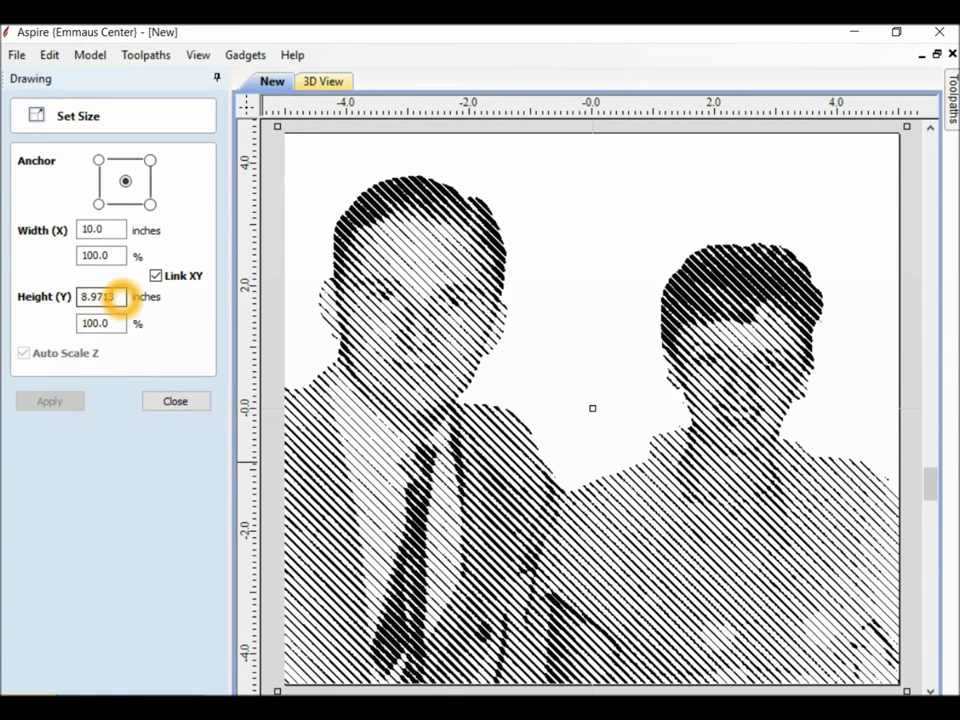
{"action": "left_click_drag", "start_coordinate": [118, 296], "coordinate": [42, 318]}
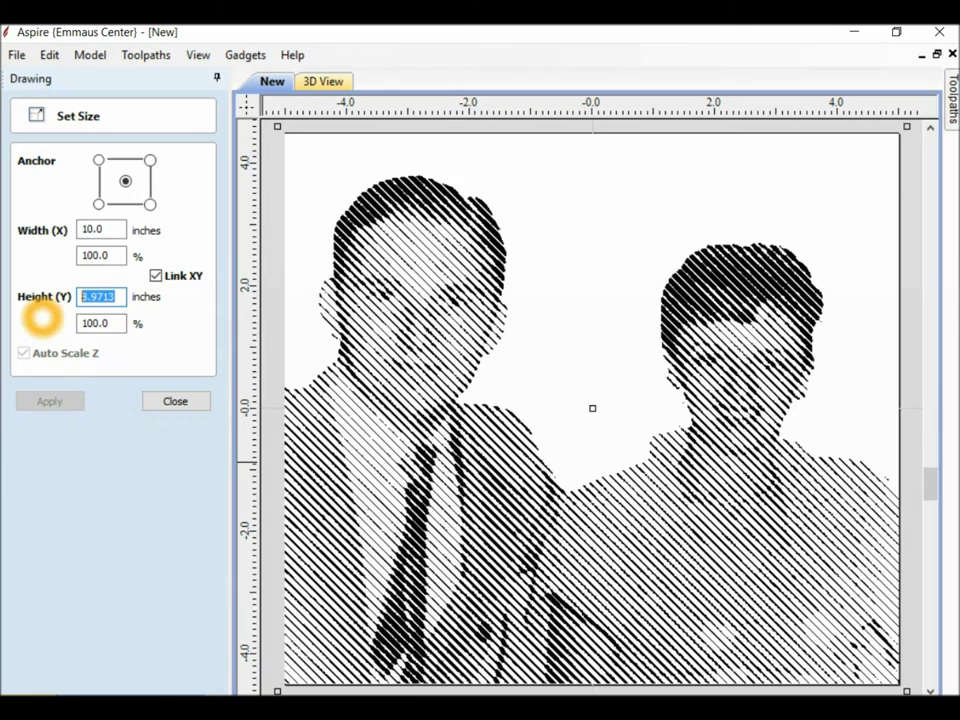
{"action": "type", "text": "7"}
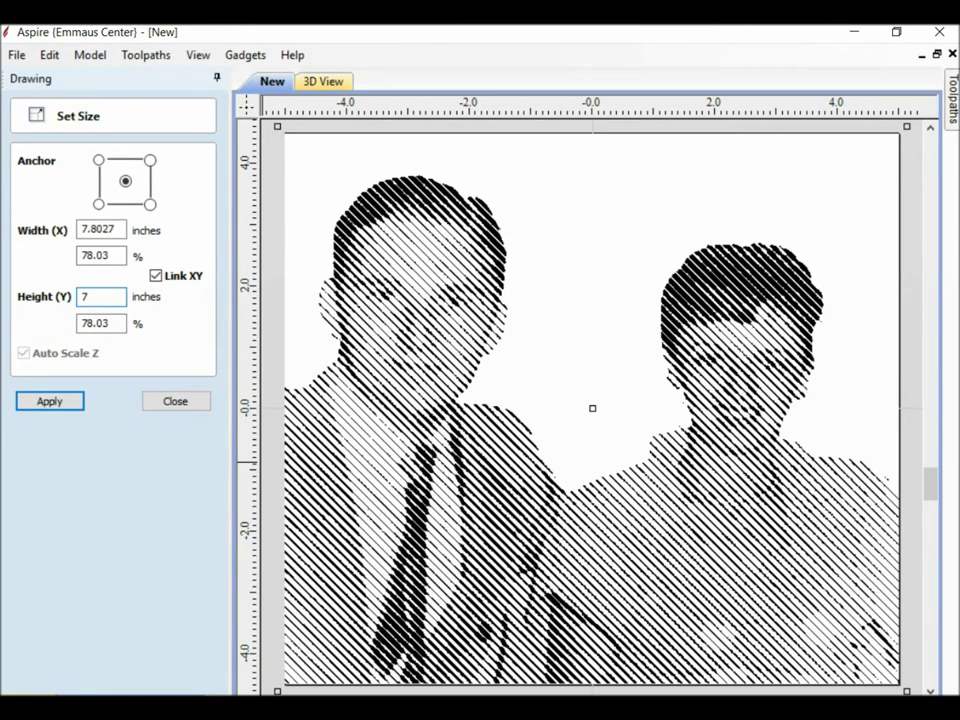
{"action": "left_click", "coordinate": [51, 401]}
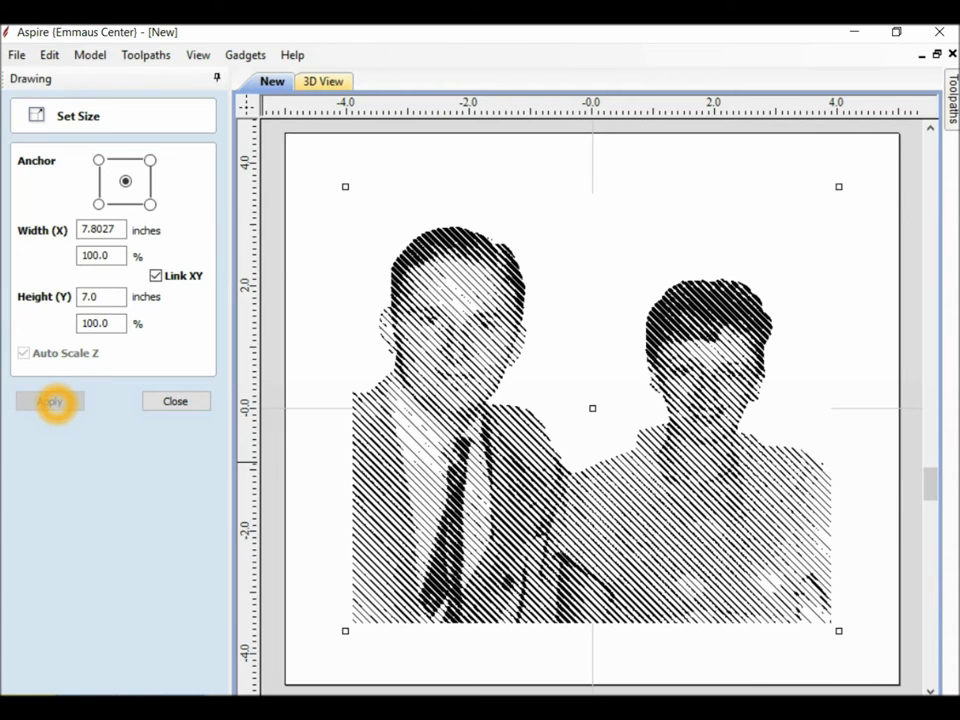
Set the bitmap's height to 6 inches with its proportions kept, and finish resizing
{"action": "double_click", "coordinate": [100, 297]}
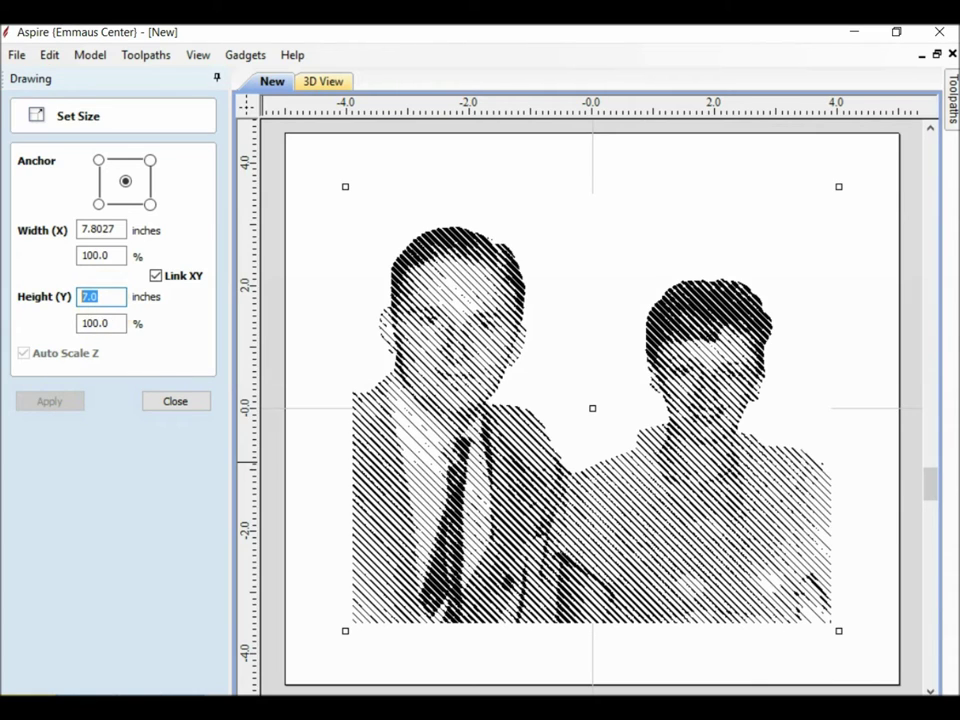
{"action": "type", "text": "6"}
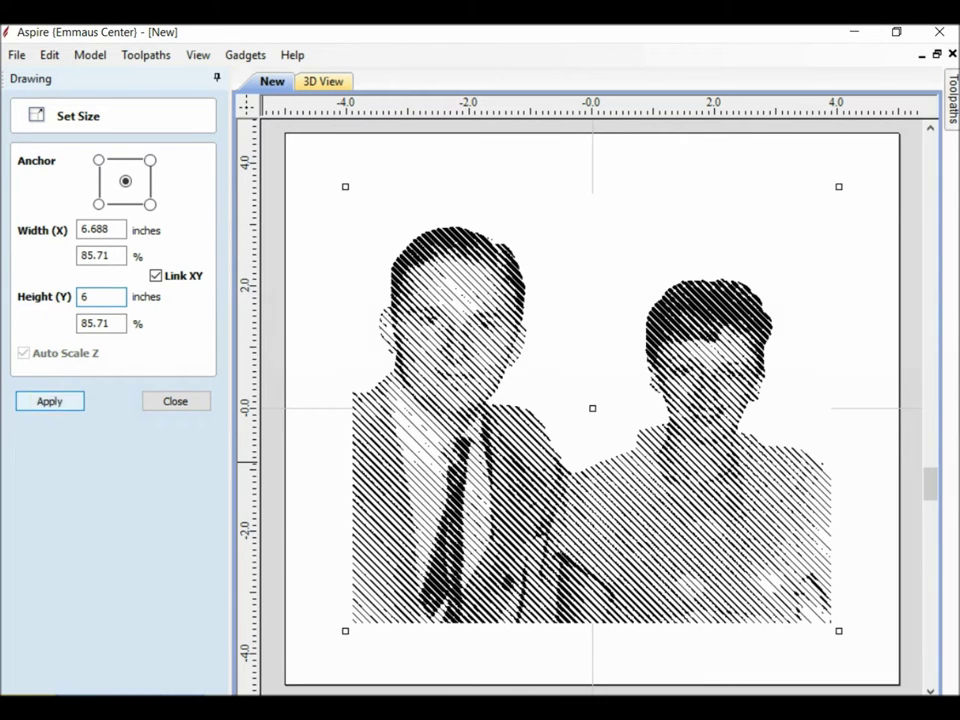
{"action": "left_click", "coordinate": [50, 401]}
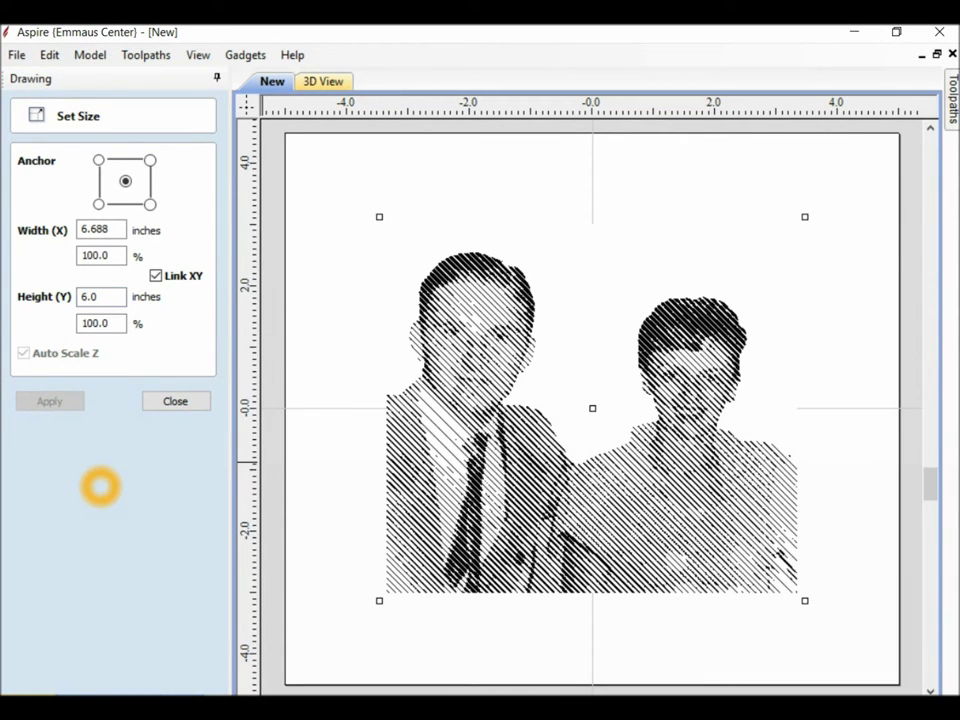
{"action": "left_click", "coordinate": [176, 401]}
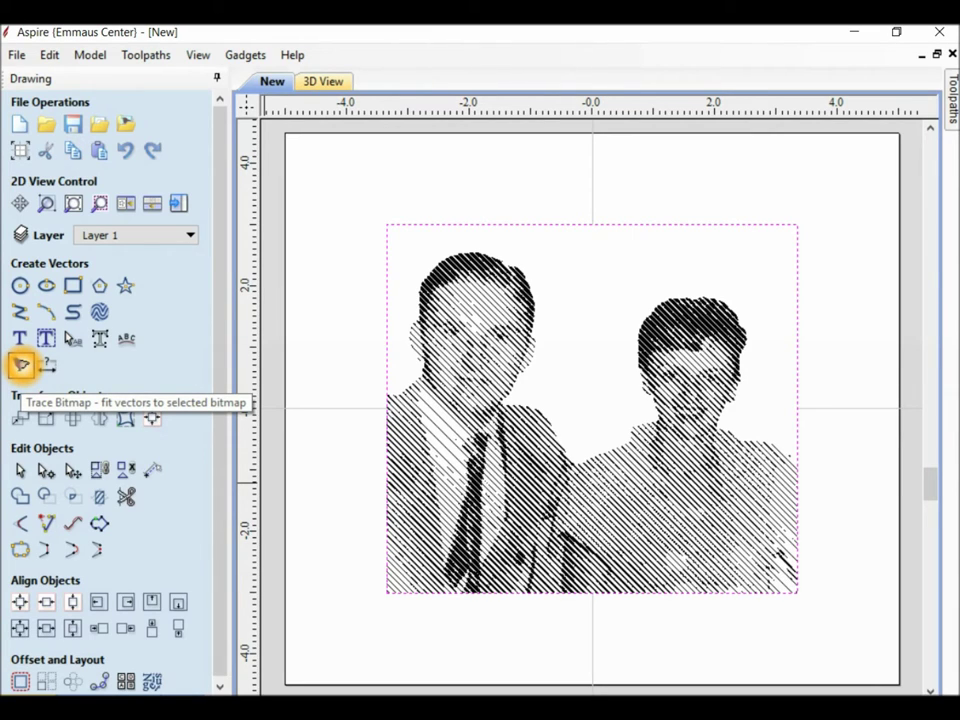
Trace the bitmap in black and white with a 0.50 threshold as grouped vectors, and select the traced vectors
{"action": "left_click", "coordinate": [21, 365]}
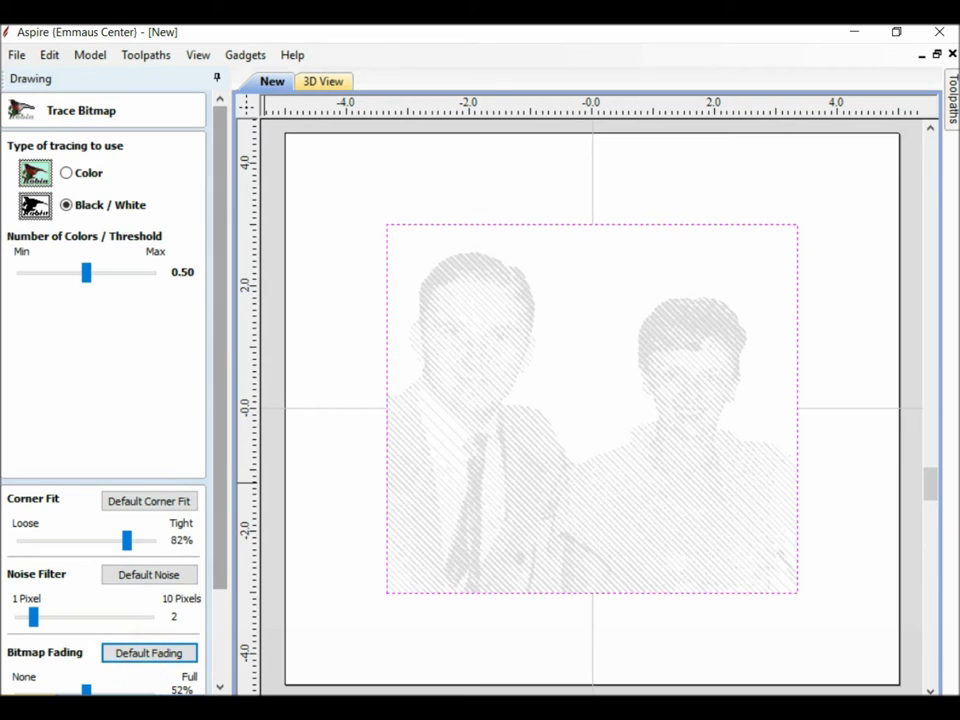
{"action": "scroll", "coordinate": [149, 650], "scroll_direction": "down", "scroll_amount": 3}
{"action": "left_click", "coordinate": [106, 656]}
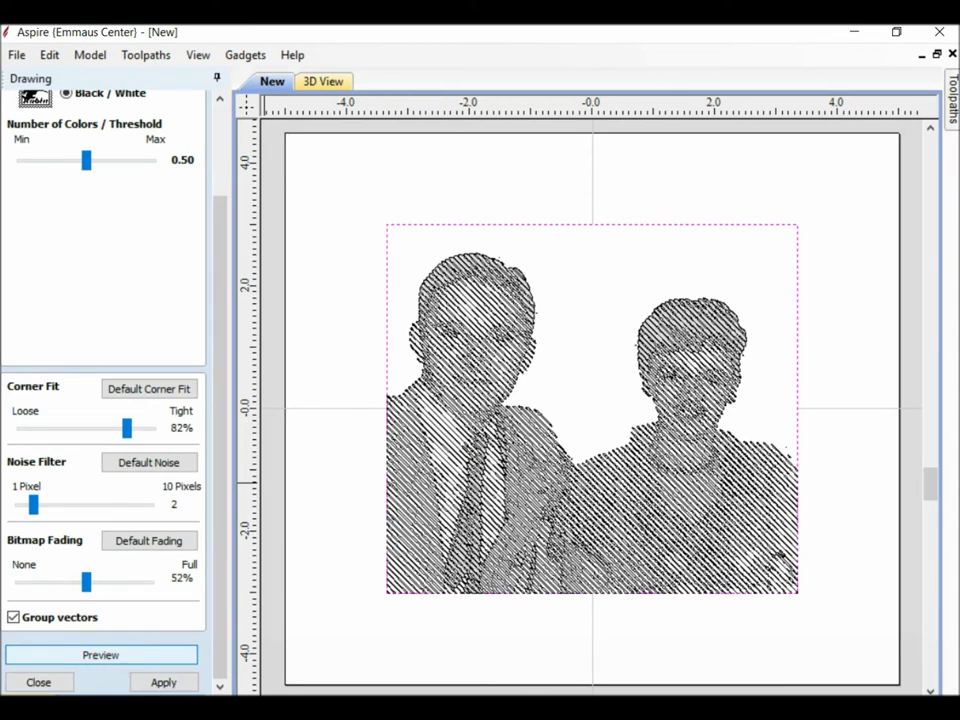
{"action": "left_click", "coordinate": [163, 682]}
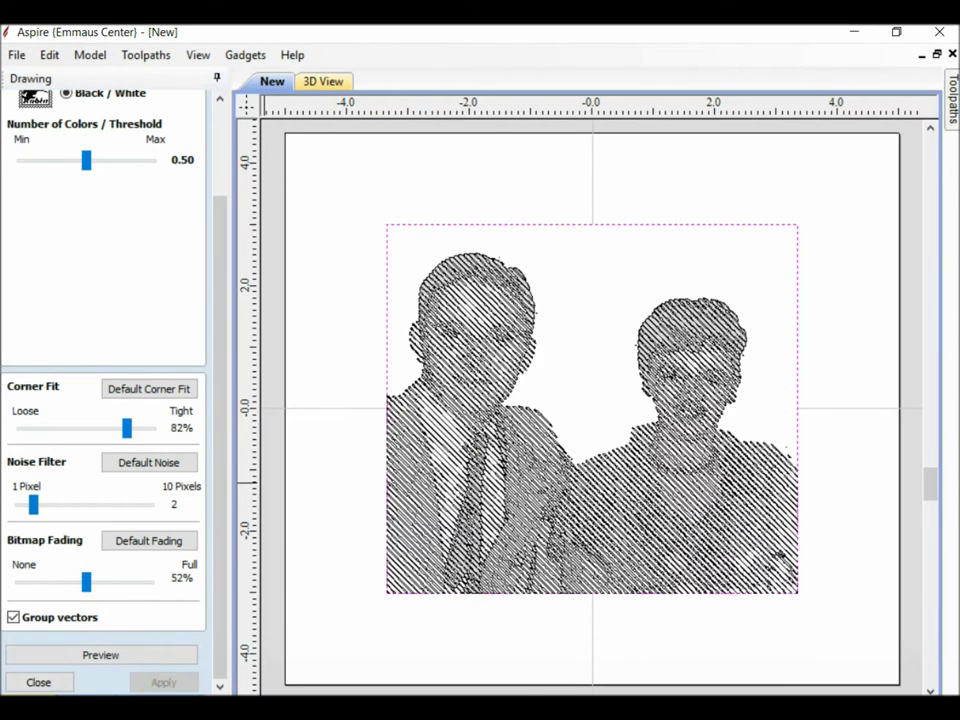
{"action": "left_click", "coordinate": [38, 682]}
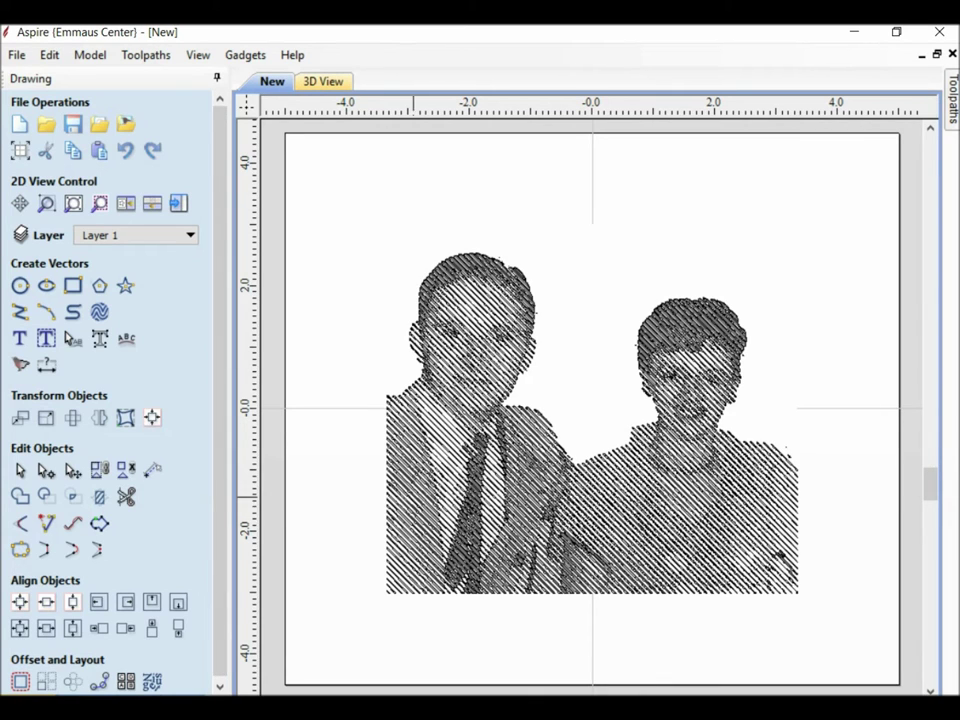
{"action": "left_click", "coordinate": [420, 497]}
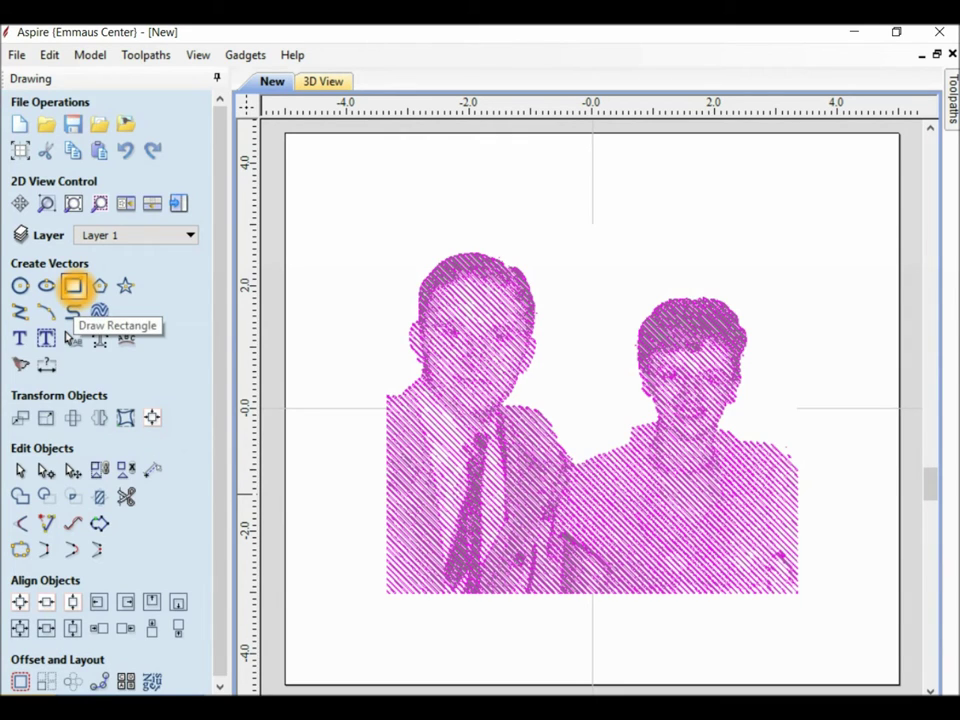
Draw a square-cornered rectangle about 6.81 by 5.96 inches closely around the traced portrait
{"action": "left_click", "coordinate": [73, 286]}
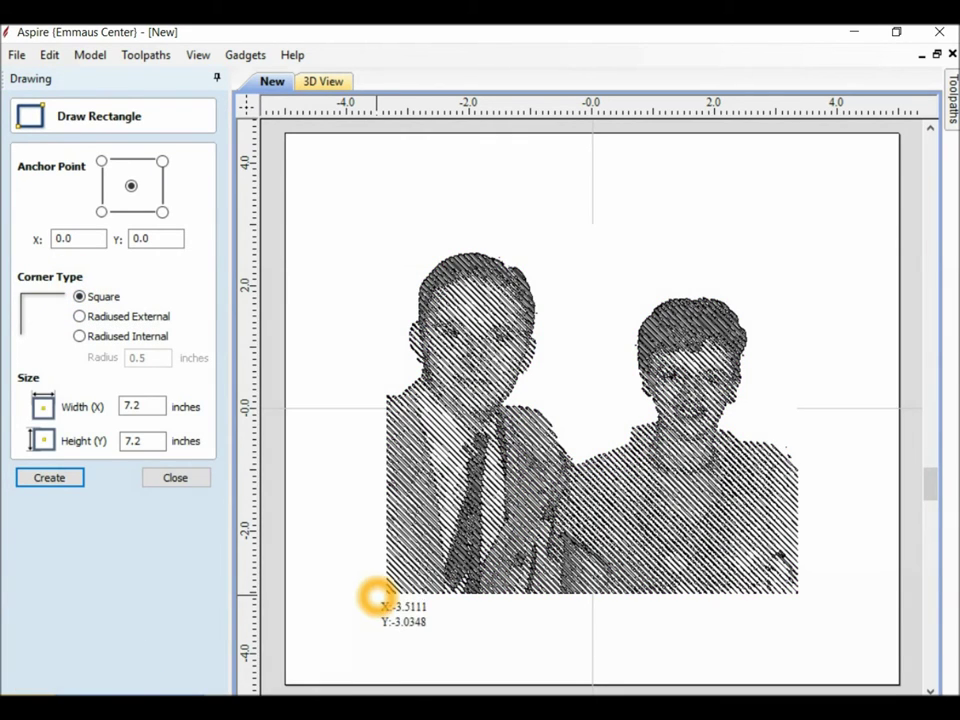
{"action": "left_click_drag", "start_coordinate": [385, 598], "coordinate": [800, 231]}
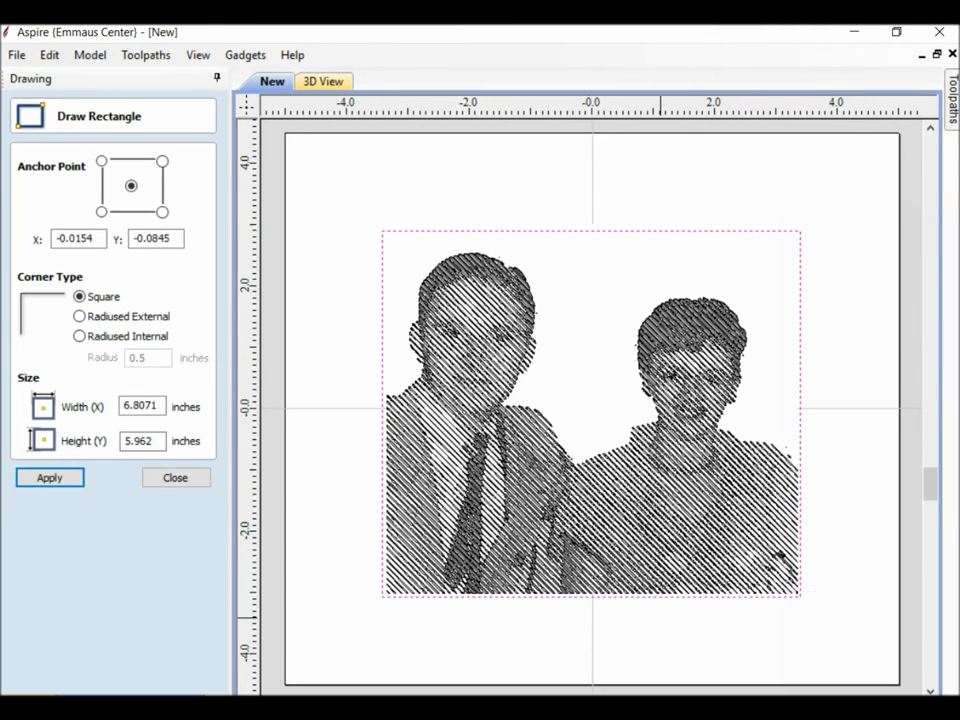
{"action": "left_click", "coordinate": [50, 477]}
{"action": "left_click", "coordinate": [175, 477]}
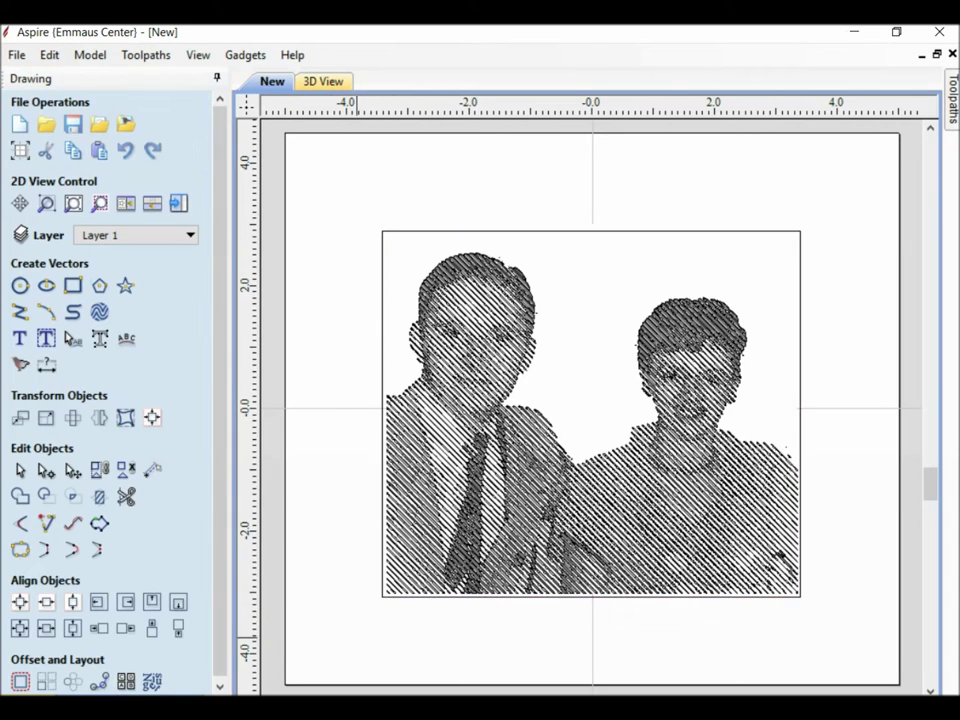
Offset the rectangle around the portrait outwards by 1.0 inch with sharp corners, keeping the original
{"action": "left_click", "coordinate": [382, 579]}
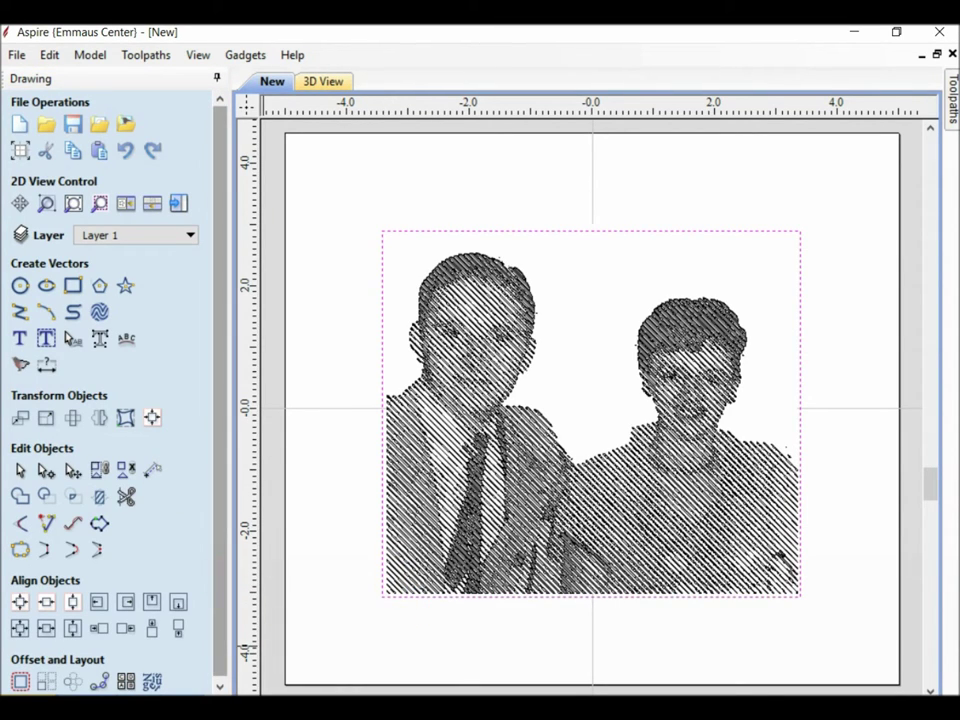
{"action": "left_click", "coordinate": [21, 679]}
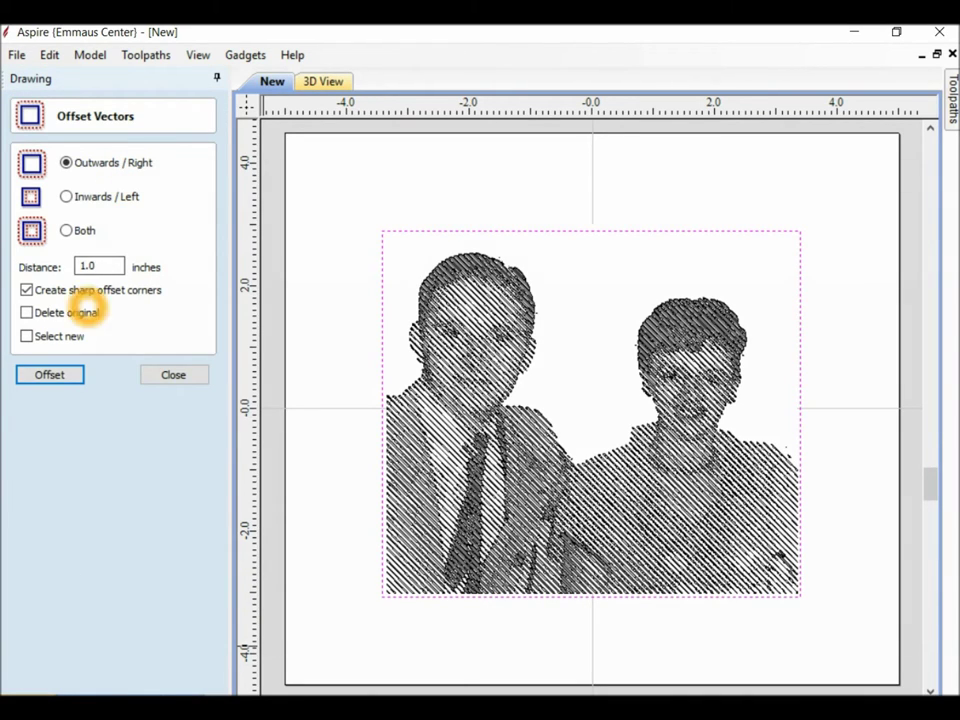
{"action": "left_click", "coordinate": [45, 376]}
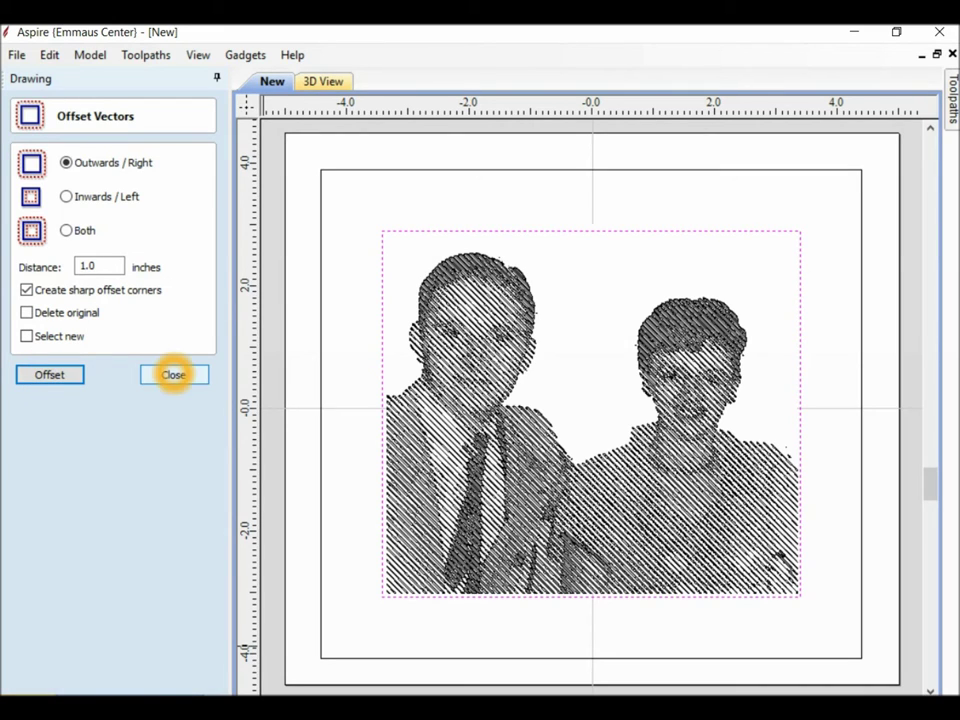
{"action": "left_click", "coordinate": [173, 375]}
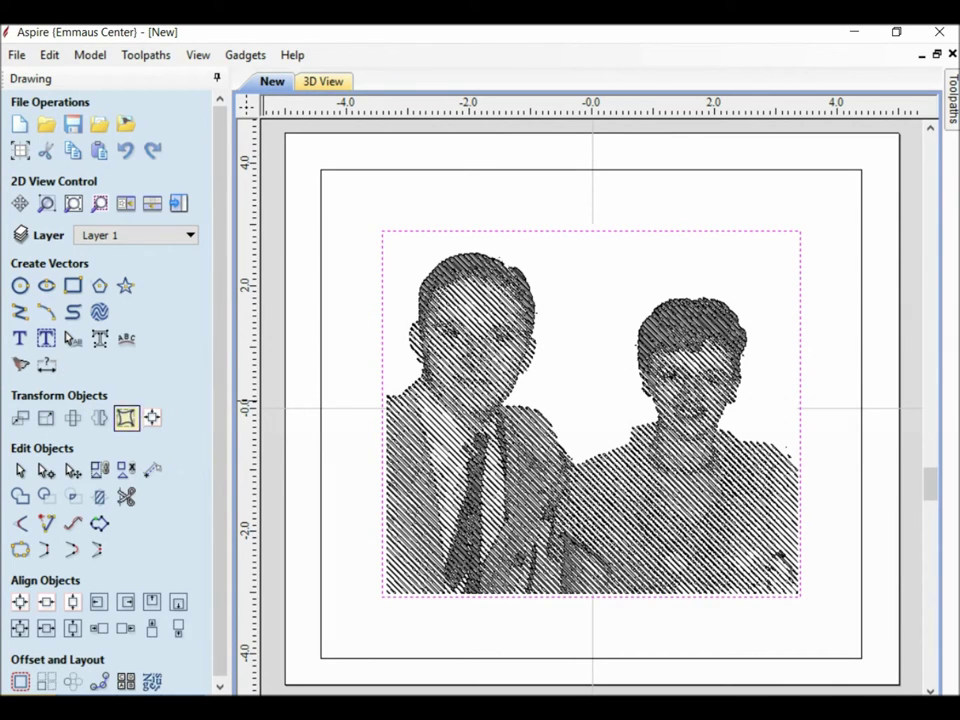
Draw a three-point arc of 0.5 inch radius at Y 0, spanning from the outer to the inner rectangle on the portrait's left side
{"action": "left_click", "coordinate": [46, 312]}
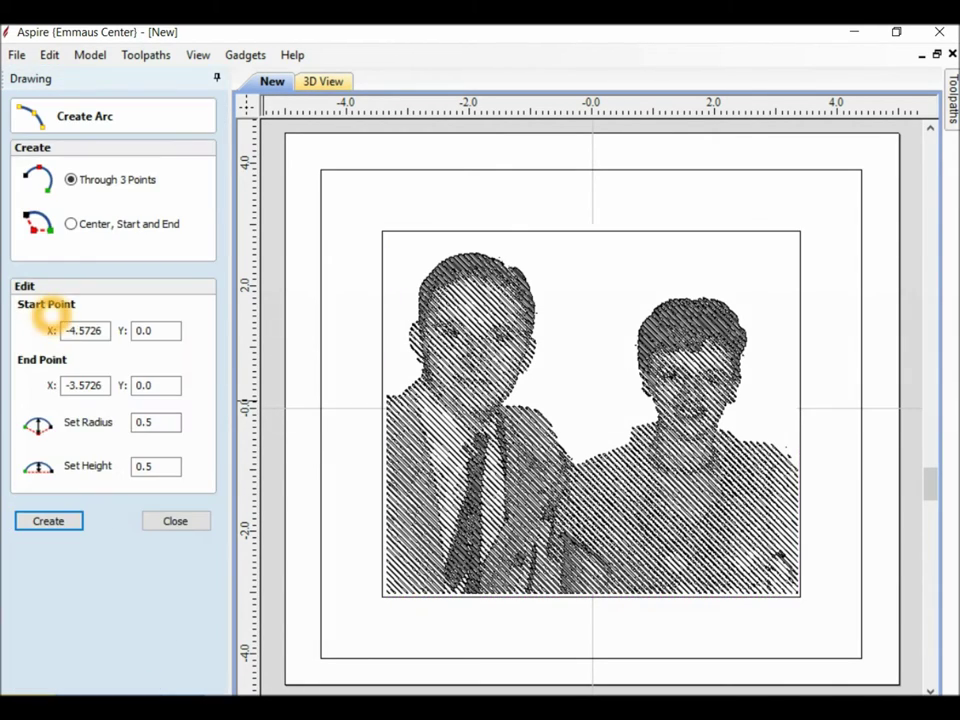
{"action": "scroll", "coordinate": [320, 439], "scroll_direction": "up", "scroll_amount": 2}
{"action": "scroll", "coordinate": [316, 442], "scroll_direction": "up", "scroll_amount": 2}
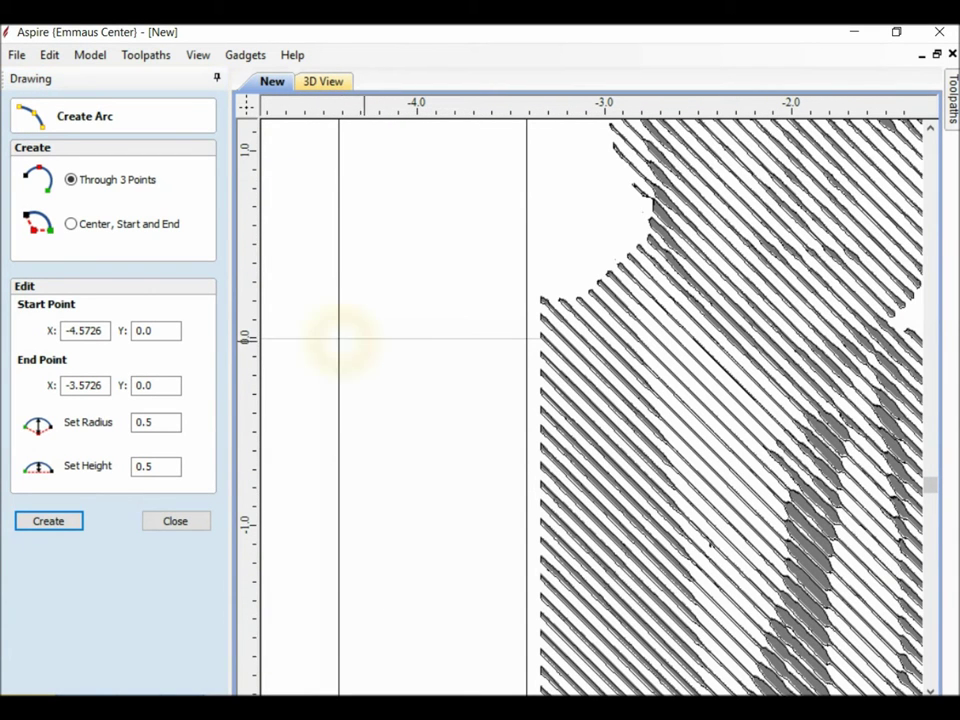
{"action": "left_click", "coordinate": [528, 338]}
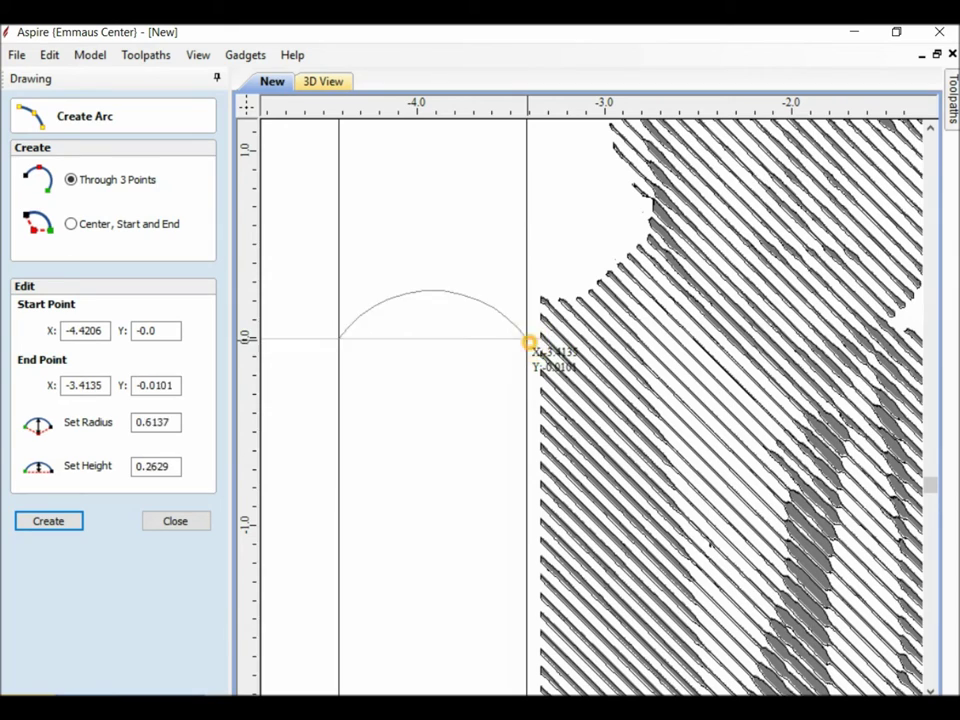
{"action": "left_click", "coordinate": [437, 213]}
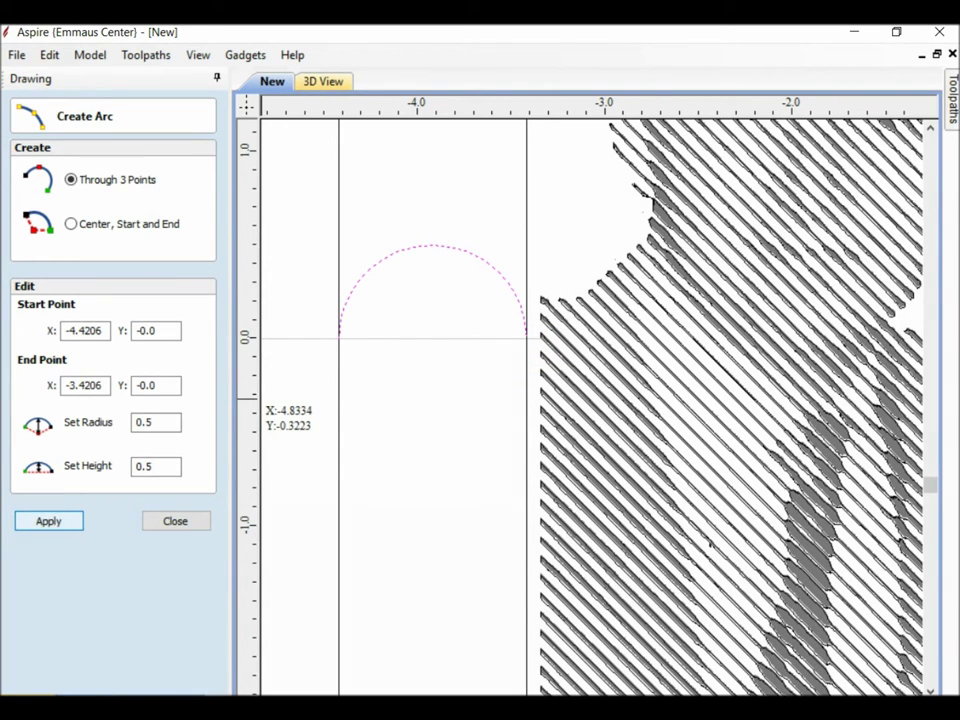
{"action": "left_click", "coordinate": [45, 521]}
{"action": "left_click", "coordinate": [155, 520]}
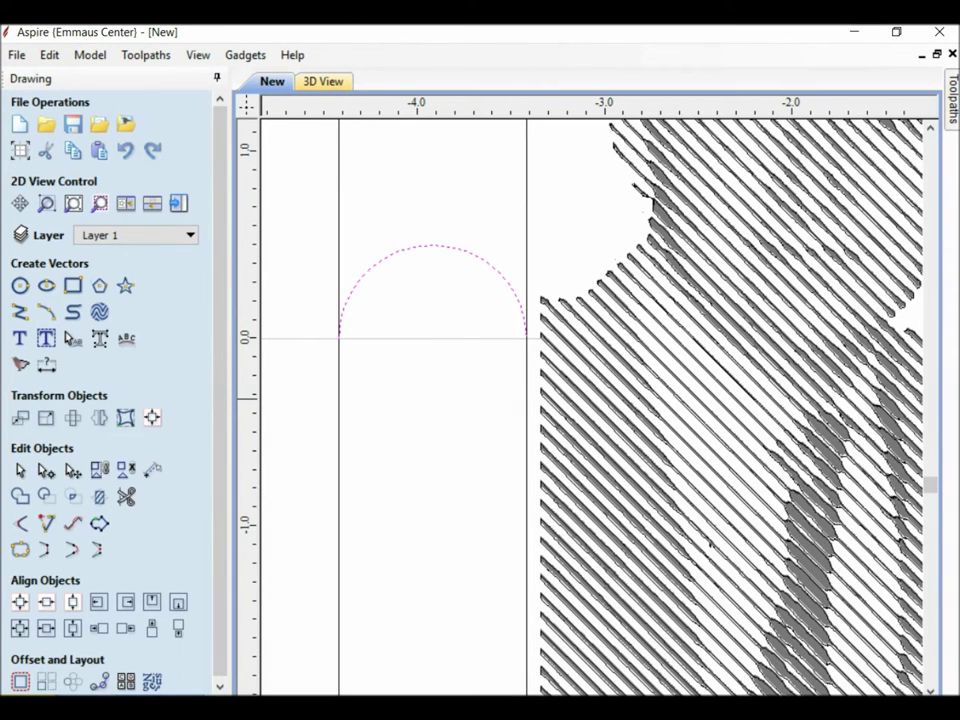
Start a Two Rail Sweep using the outer and inner rectangles around the portrait as the drive rails
{"action": "left_click", "coordinate": [110, 690]}
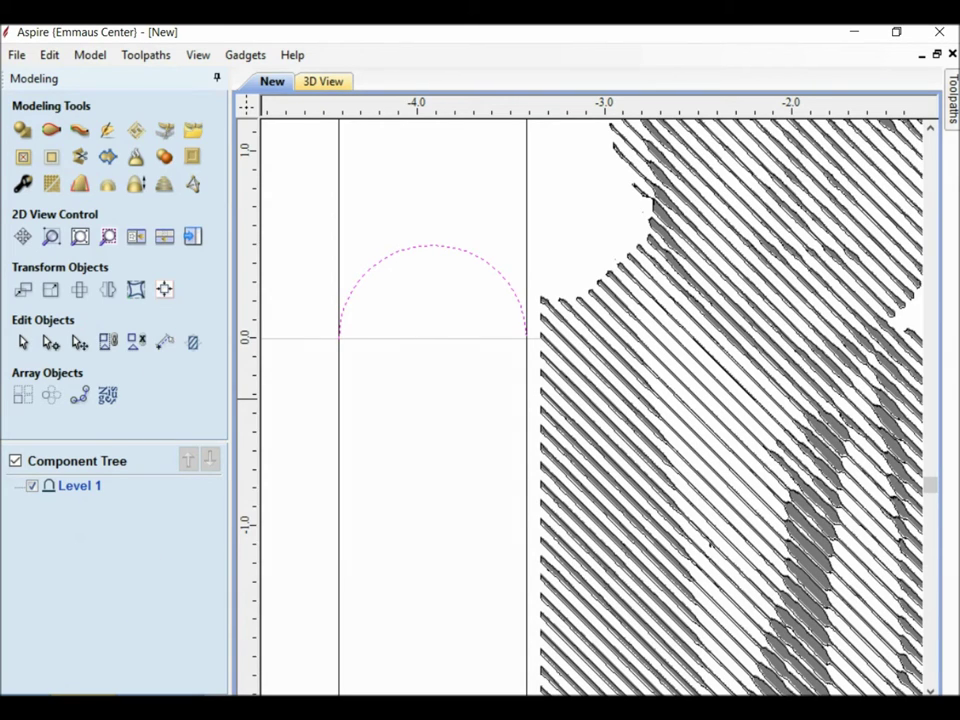
{"action": "left_click", "coordinate": [317, 384]}
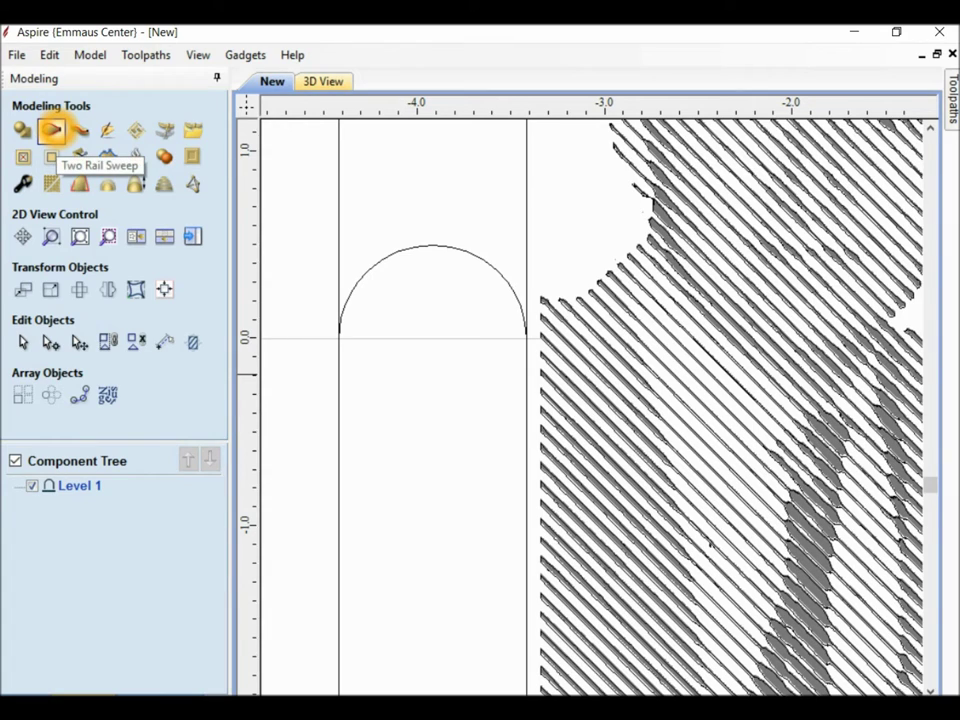
{"action": "left_click", "coordinate": [52, 130]}
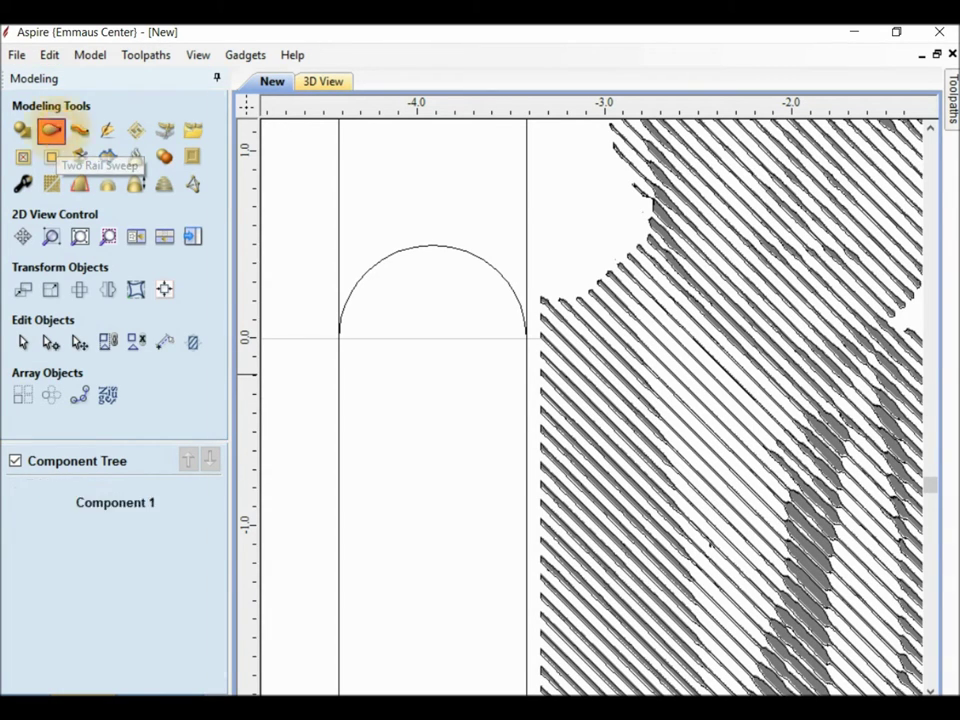
{"action": "left_click", "coordinate": [340, 404]}
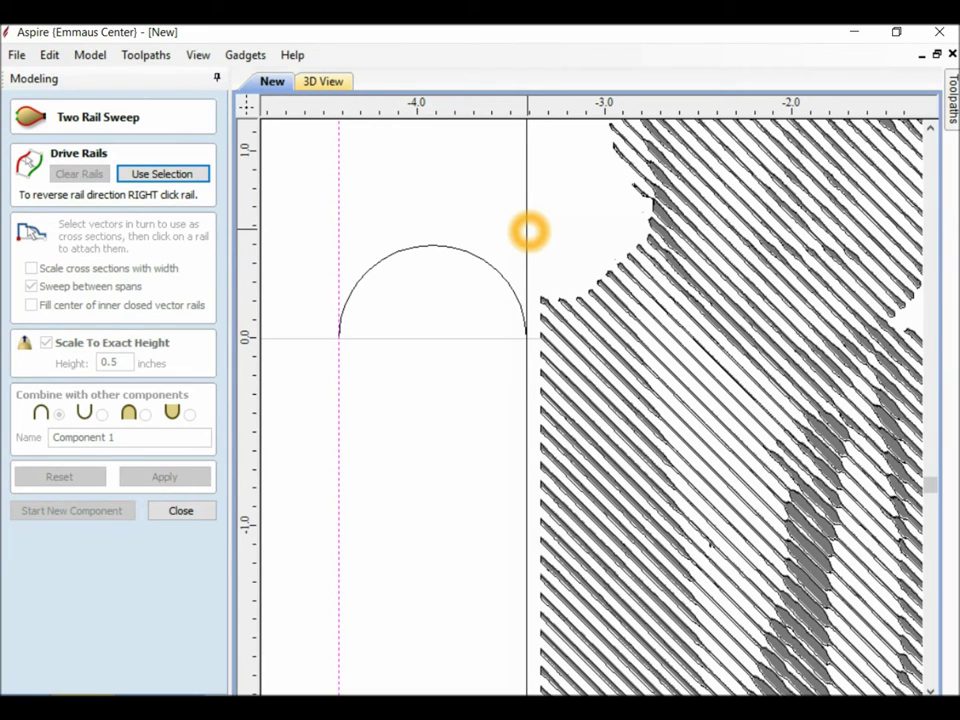
{"action": "left_click", "coordinate": [528, 230]}
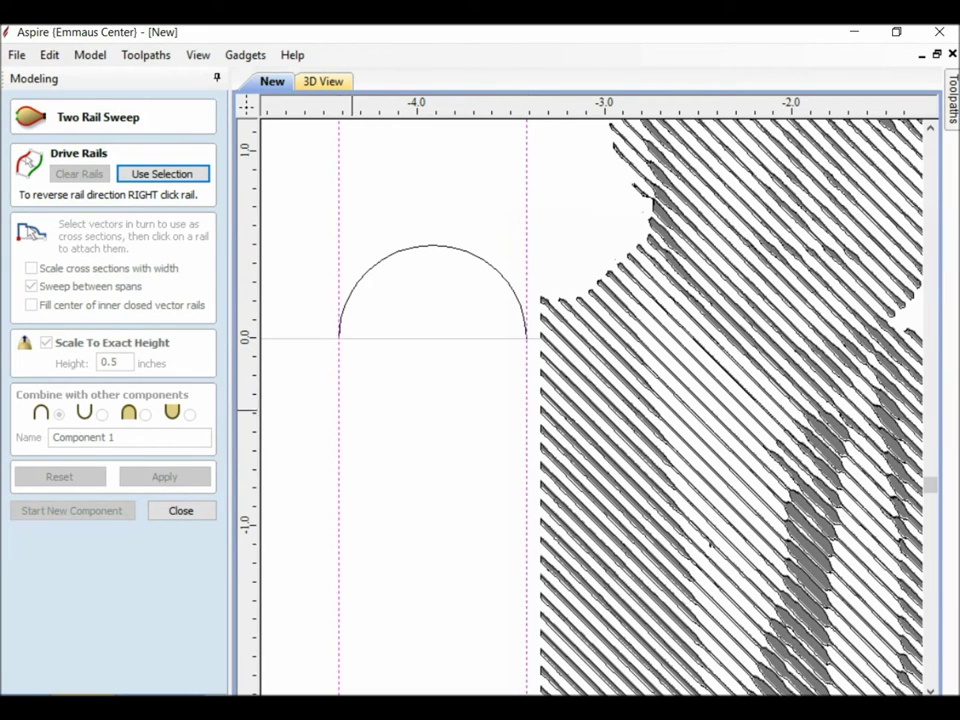
{"action": "scroll", "coordinate": [377, 414], "scroll_direction": "down", "scroll_amount": 4}
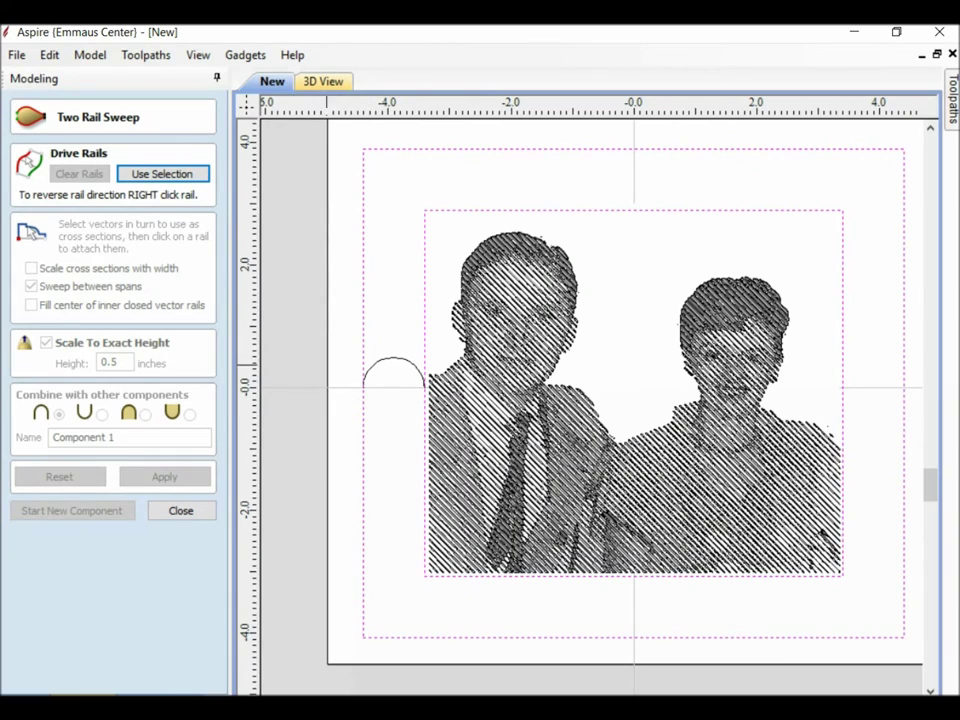
{"action": "left_click", "coordinate": [160, 174]}
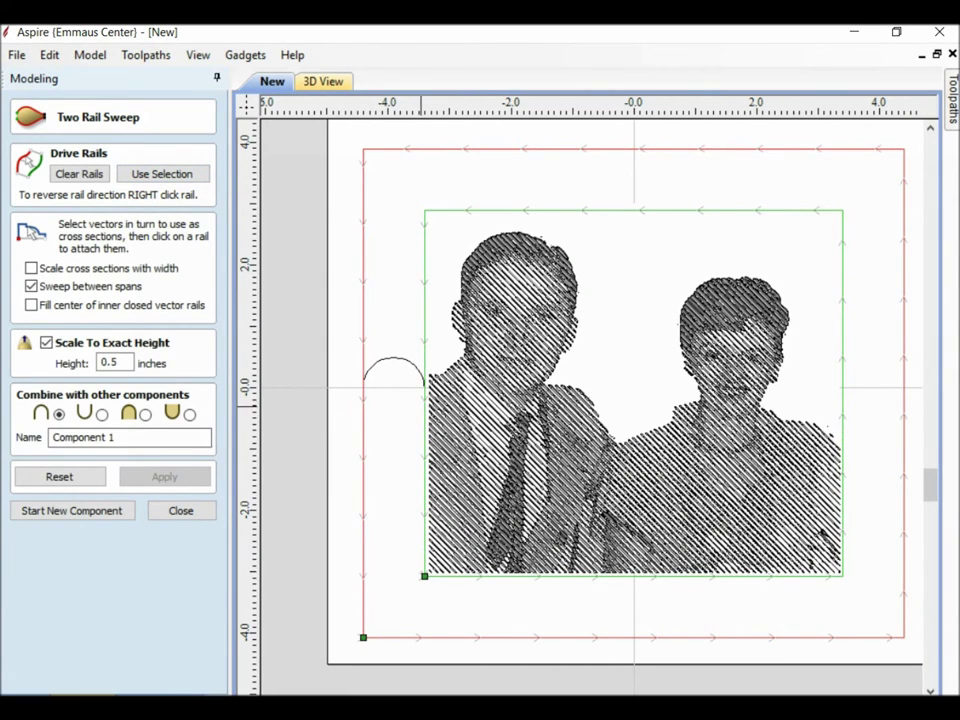
Sweep the arc as cross section along both rails at an exact height of 0.5 inches and display the 2D and 3D views together
{"action": "left_click", "coordinate": [403, 364]}
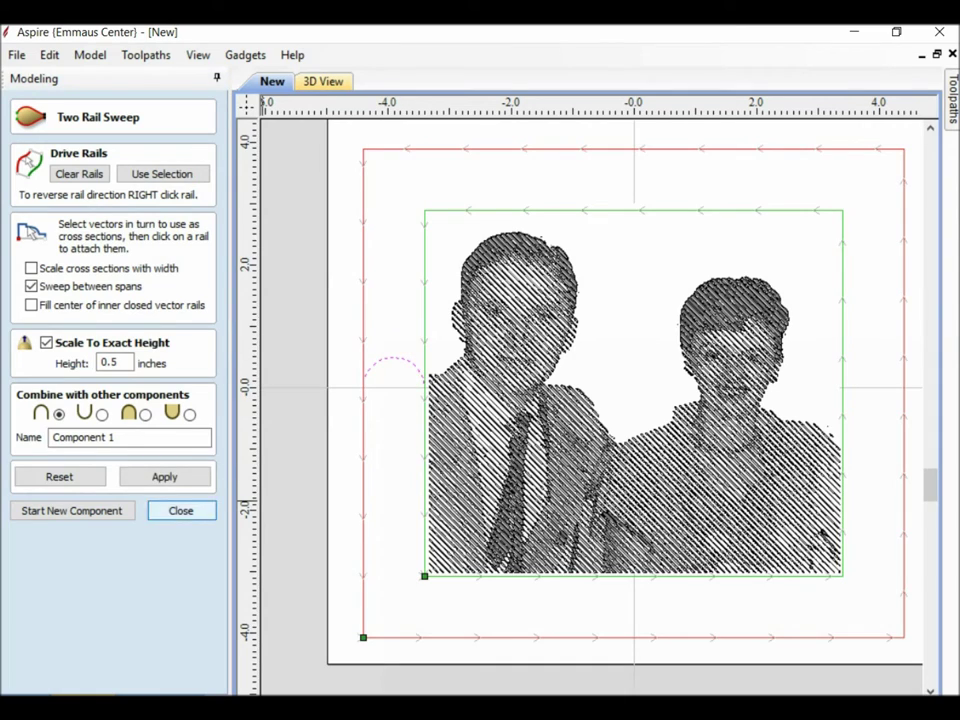
{"action": "left_click", "coordinate": [165, 477]}
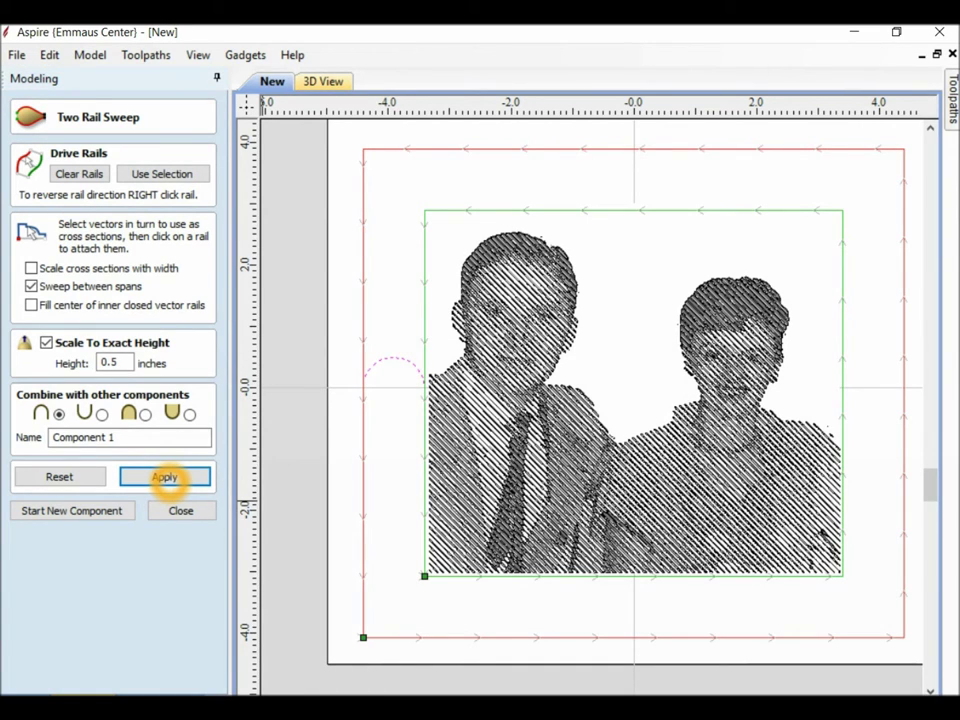
{"action": "left_click", "coordinate": [100, 510]}
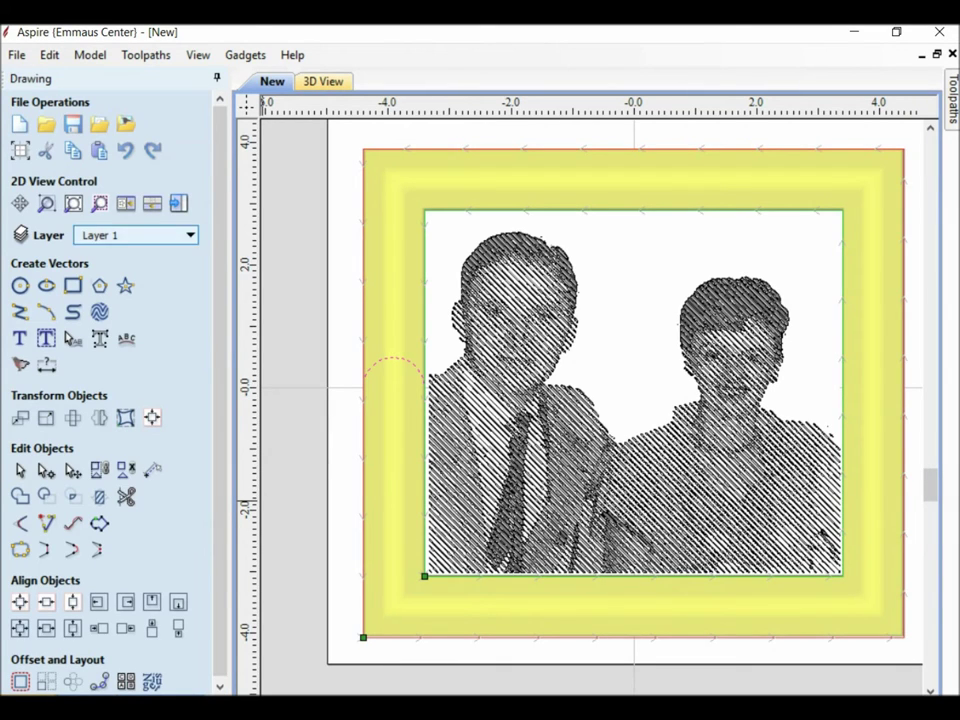
{"action": "key", "text": "F4"}
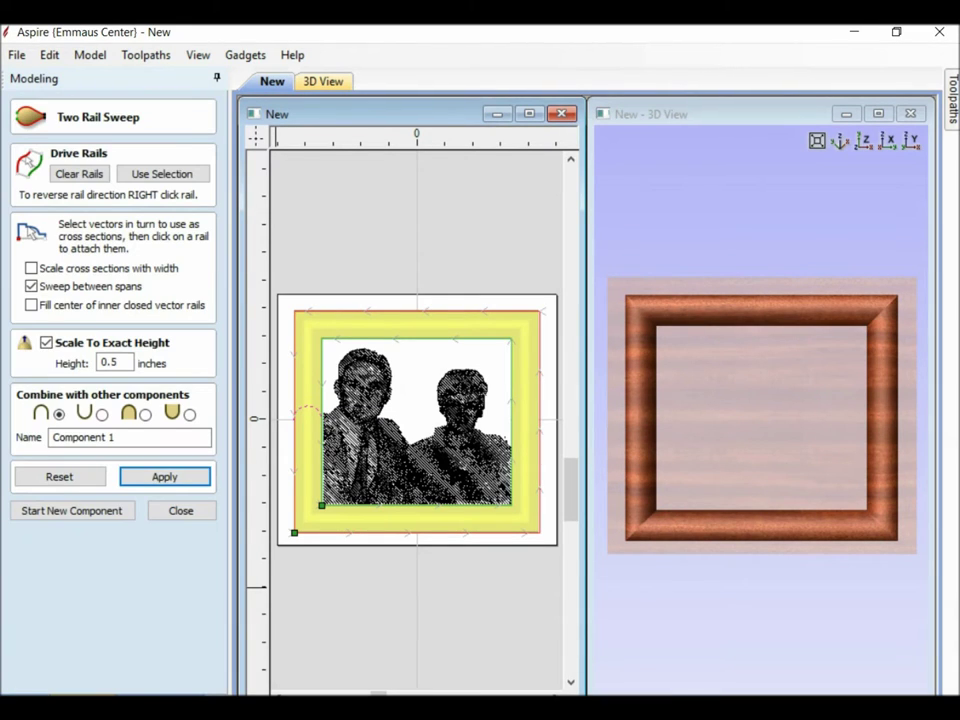
Add a copy of the arc cross section at each of the four corners of the outer rail
{"action": "left_click", "coordinate": [295, 535]}
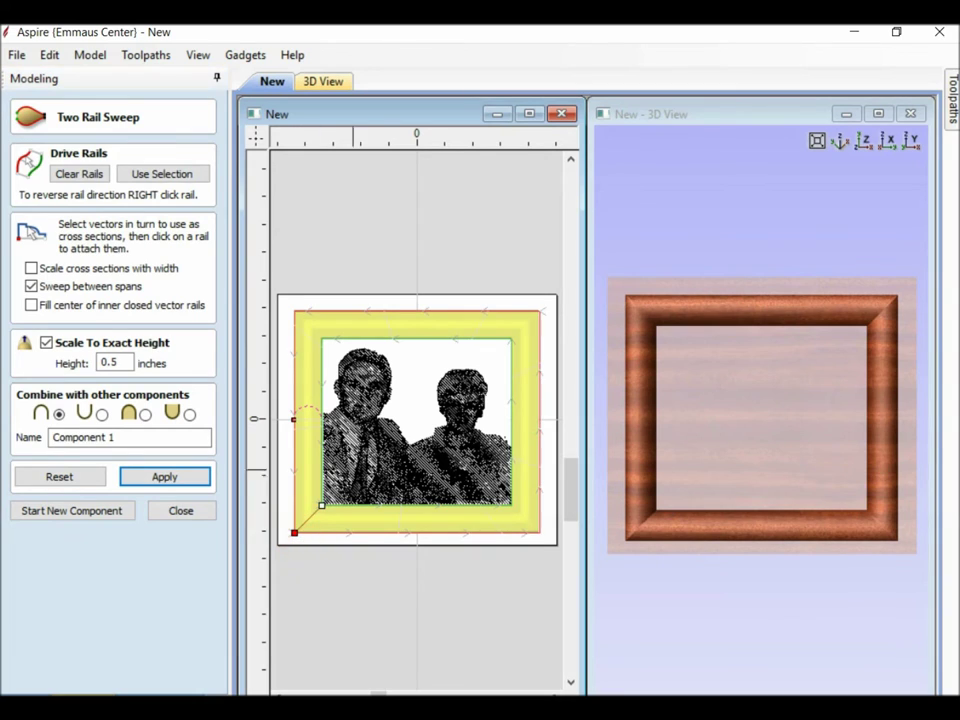
{"action": "left_click", "coordinate": [296, 314]}
{"action": "left_click", "coordinate": [540, 312]}
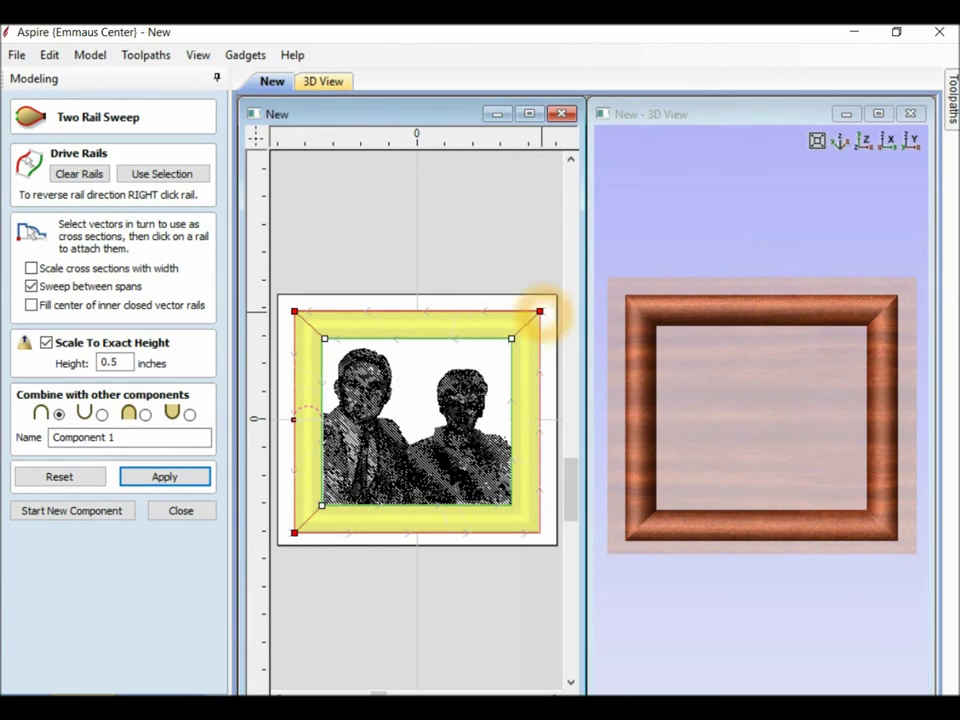
{"action": "left_click", "coordinate": [540, 532]}
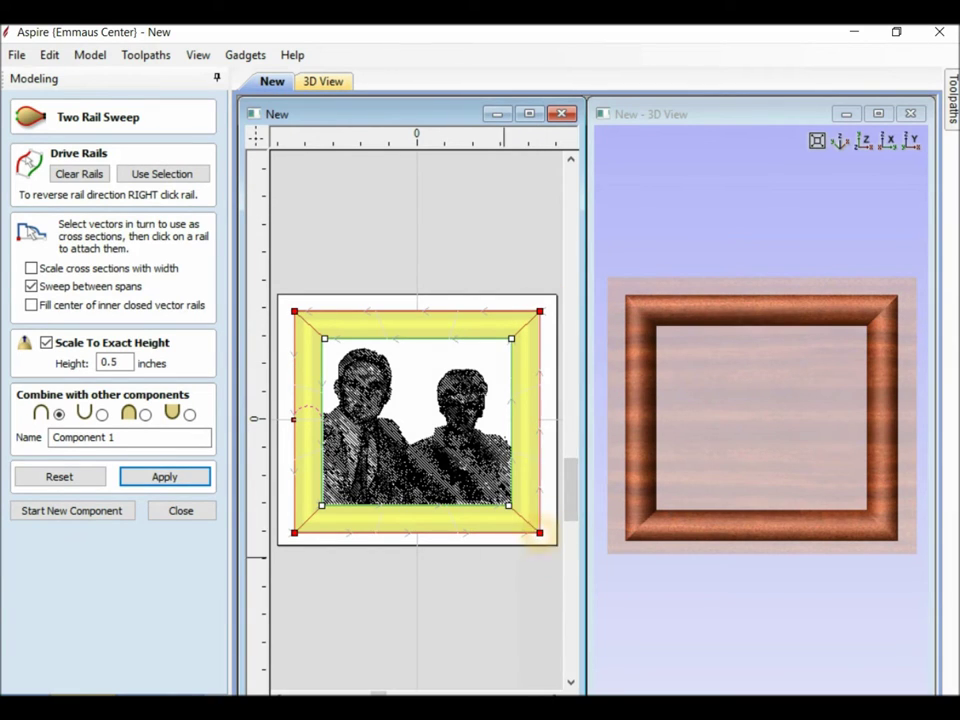
Align the inner ends of the corner cross sections exactly with the inner rectangle's corners for true diagonal mitres
{"action": "left_click", "coordinate": [294, 334]}
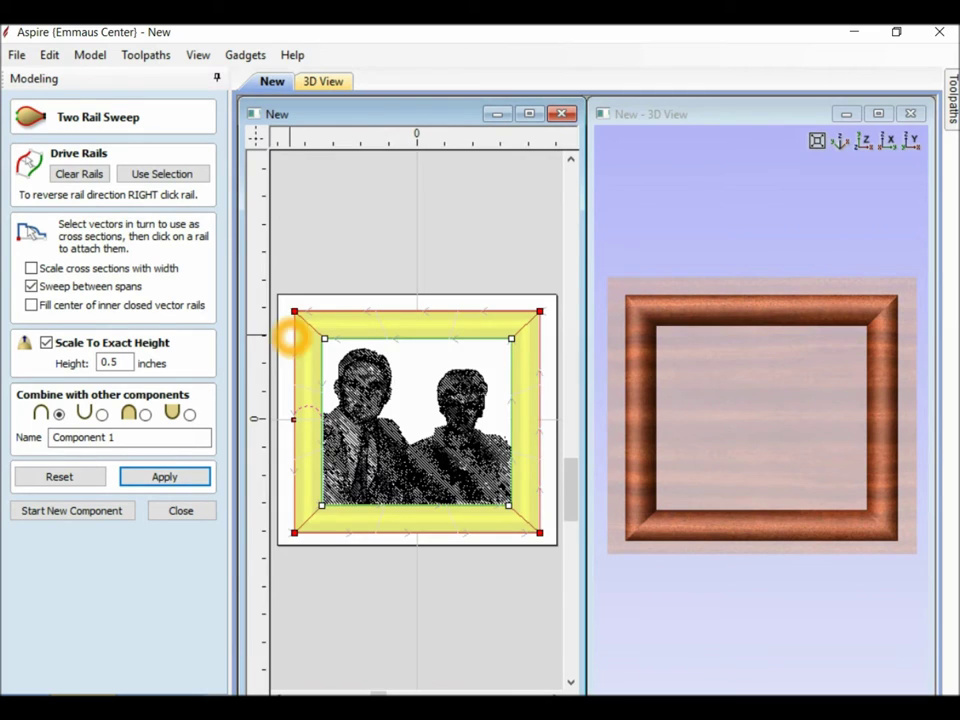
{"action": "scroll", "coordinate": [294, 334], "scroll_direction": "up", "scroll_amount": 5}
{"action": "left_click", "coordinate": [420, 340]}
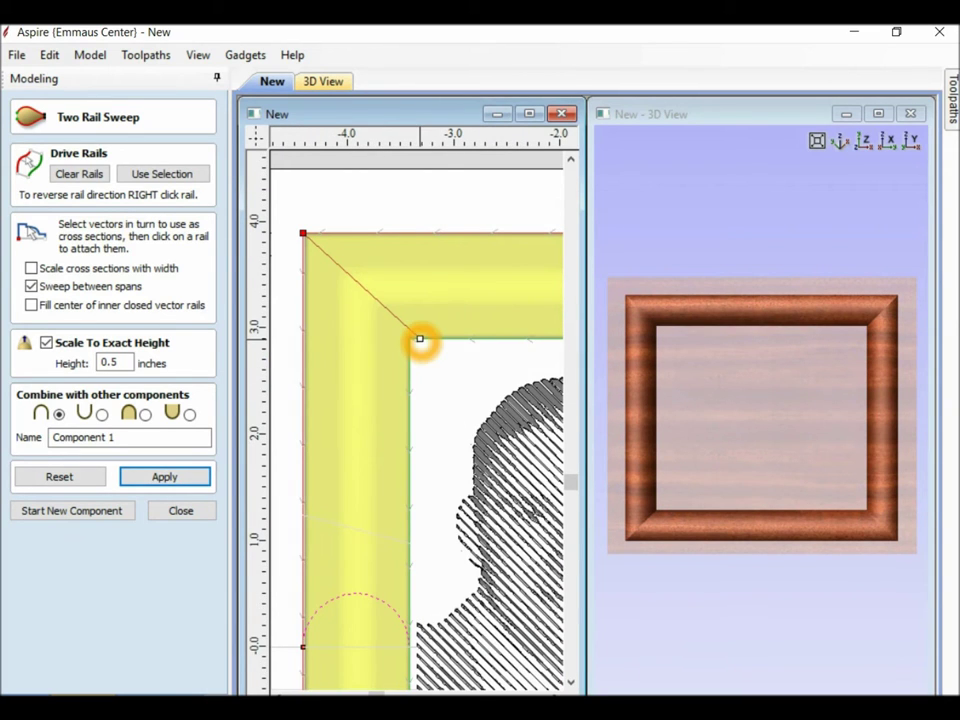
{"action": "left_click", "coordinate": [418, 339]}
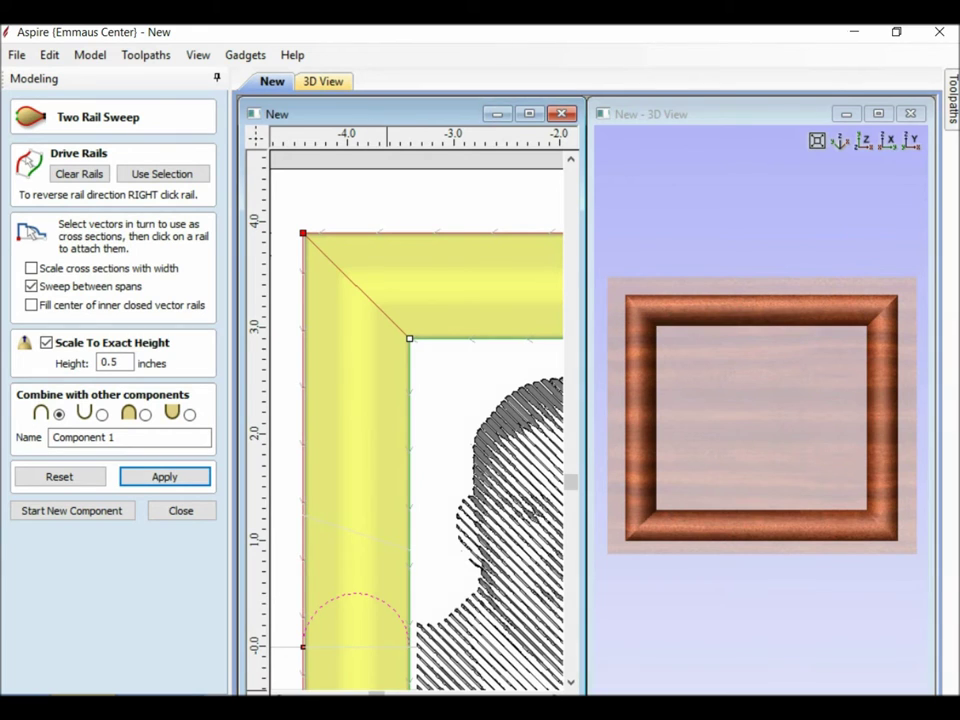
{"action": "scroll", "coordinate": [416, 420], "scroll_direction": "right", "scroll_amount": 5}
{"action": "scroll", "coordinate": [416, 420], "scroll_direction": "right", "scroll_amount": 6}
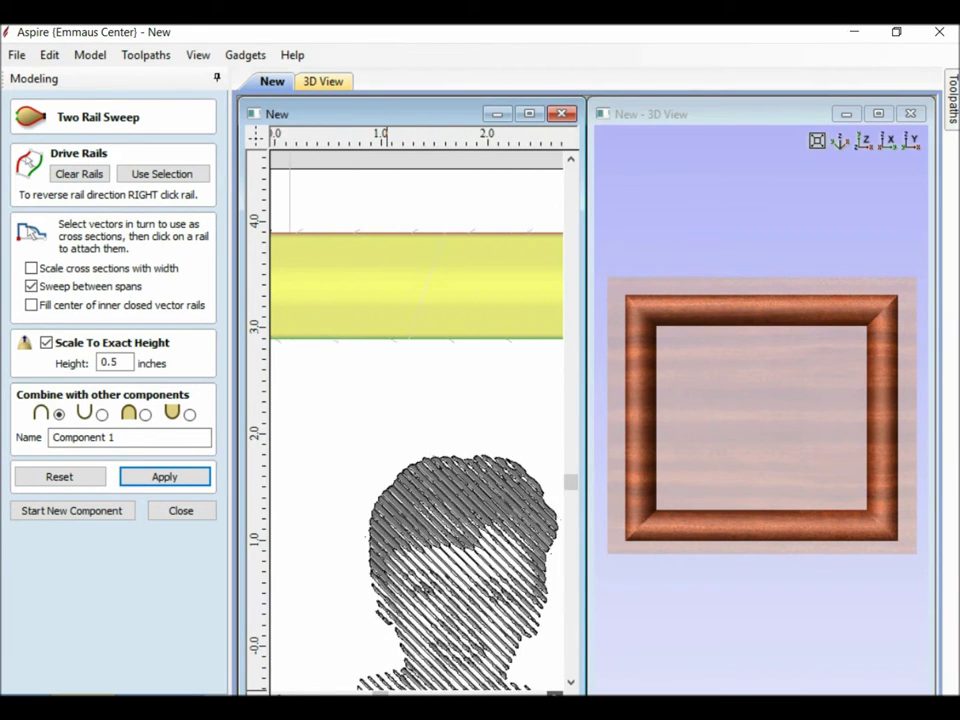
{"action": "scroll", "coordinate": [556, 500], "scroll_direction": "right", "scroll_amount": 5}
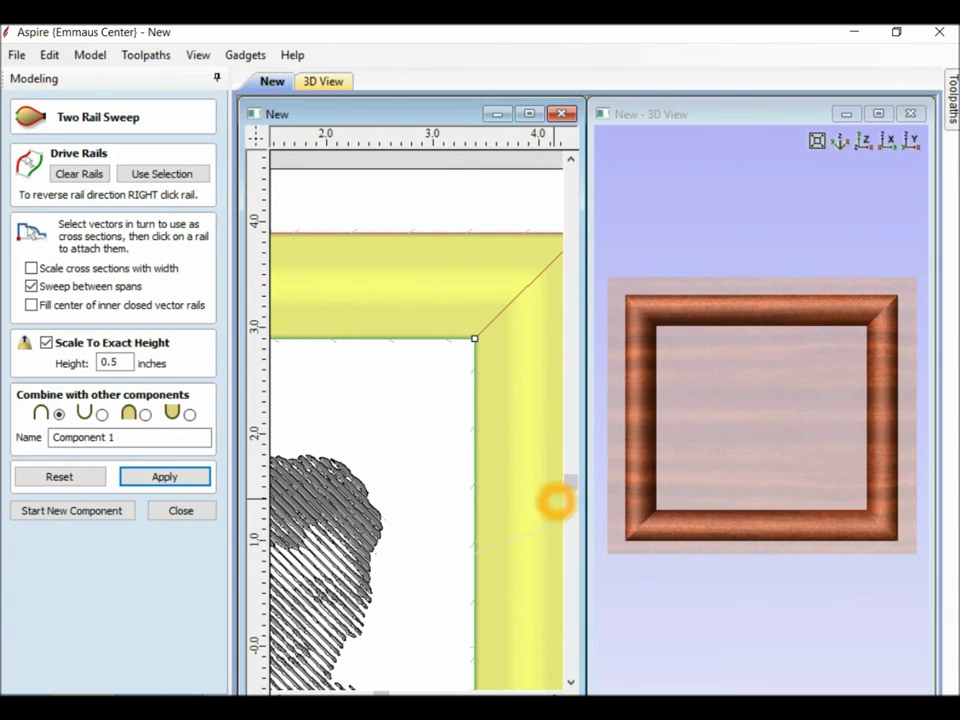
{"action": "left_click_drag", "start_coordinate": [570, 482], "coordinate": [570, 496]}
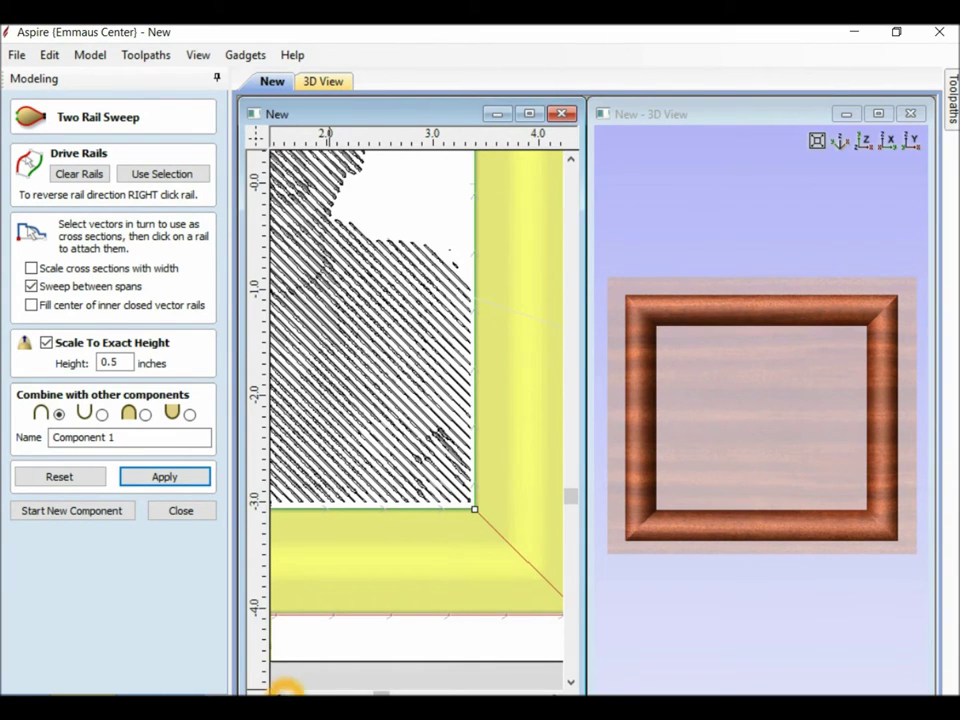
{"action": "left_click", "coordinate": [280, 691]}
{"action": "left_click_drag", "start_coordinate": [280, 691], "coordinate": [280, 691]}
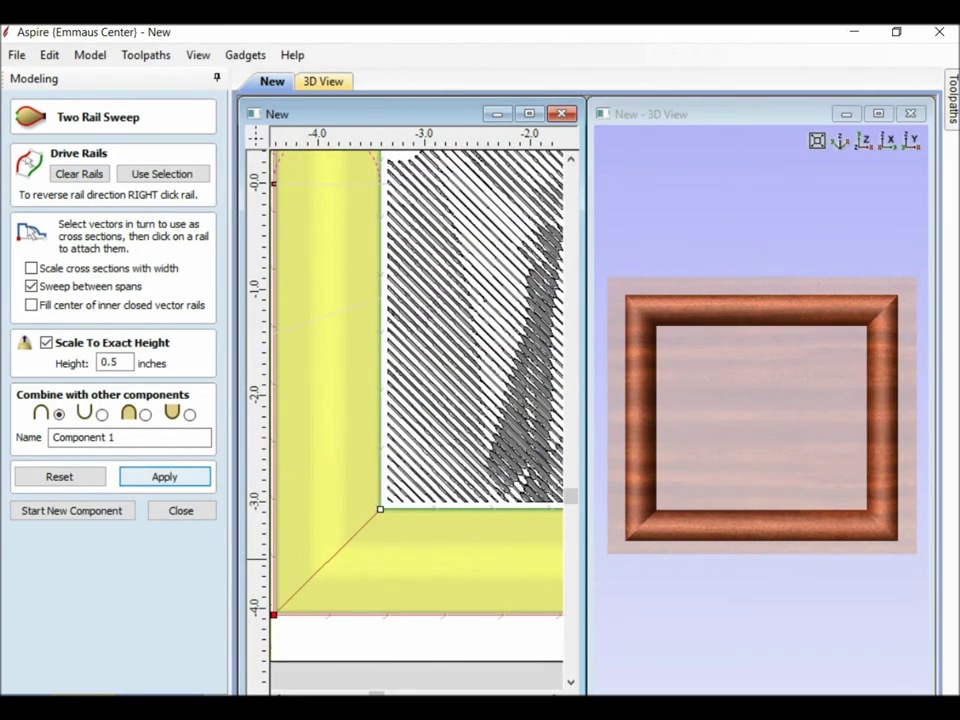
Apply the sweep with the mitred corner sections, finish the tool, and show the whole job in a full-size 2D view
{"action": "left_click", "coordinate": [165, 477]}
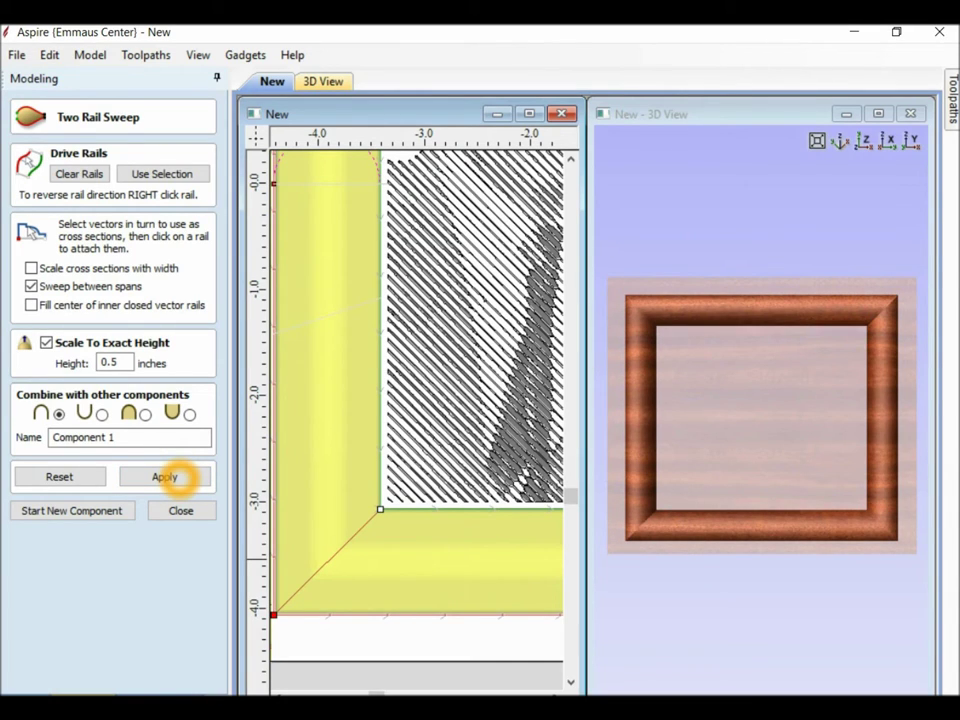
{"action": "left_click", "coordinate": [181, 511]}
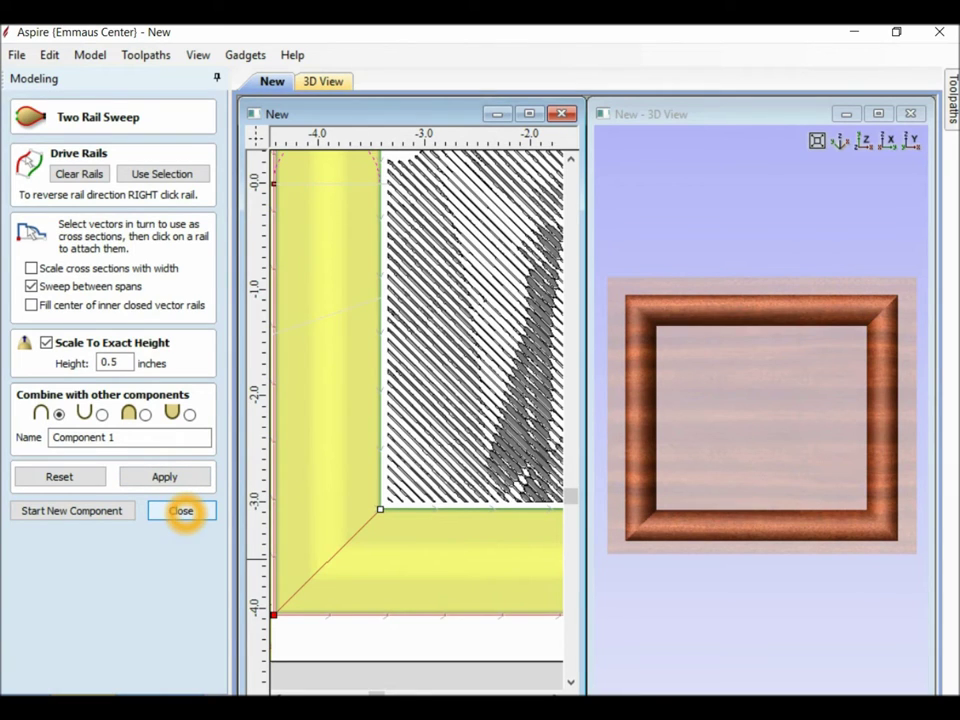
{"action": "left_click", "coordinate": [181, 511]}
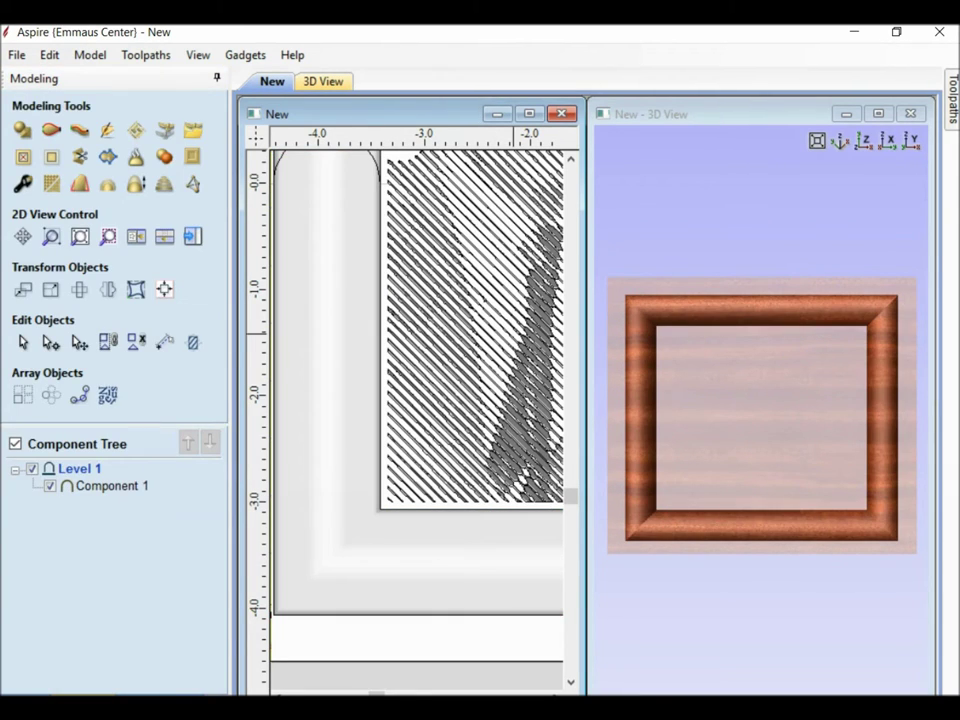
{"action": "left_click", "coordinate": [529, 113]}
{"action": "scroll", "coordinate": [551, 378], "scroll_direction": "down", "scroll_amount": 3}
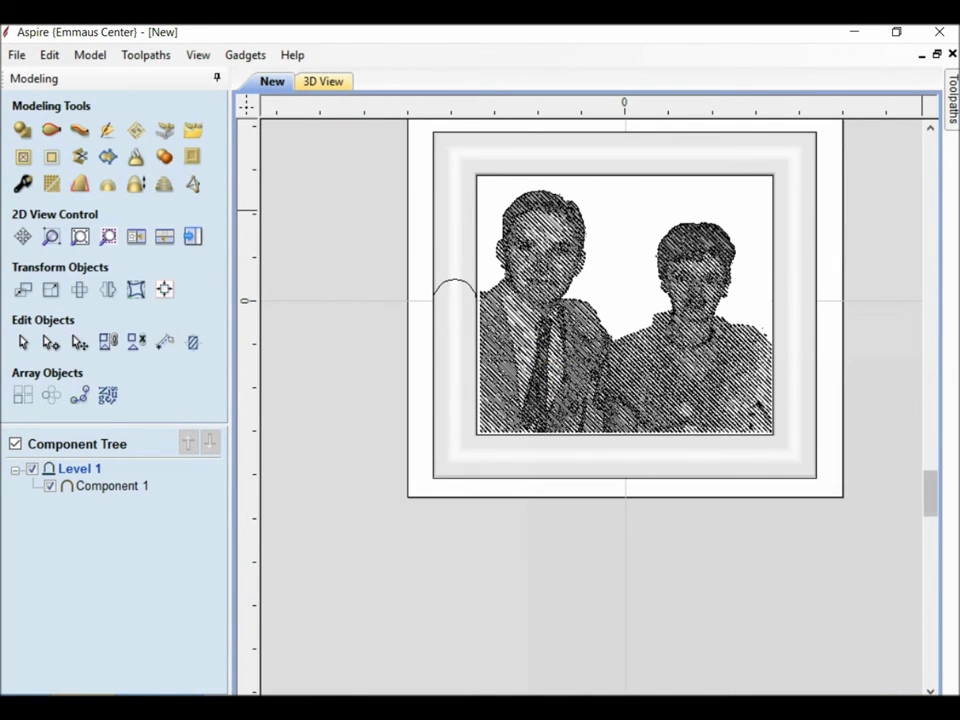
{"action": "left_click", "coordinate": [930, 128]}
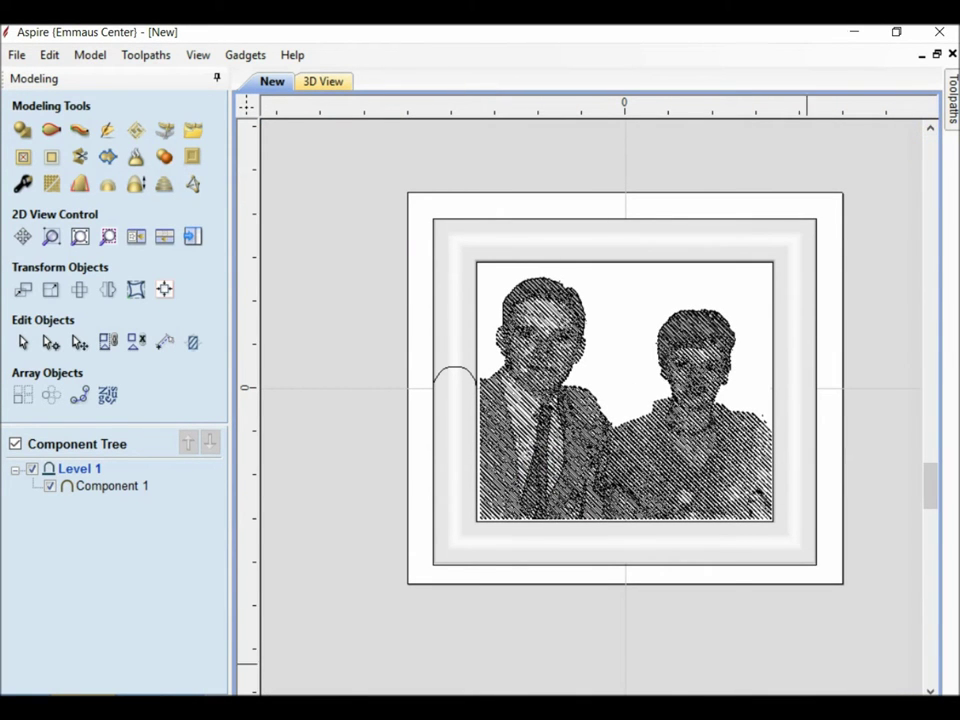
{"action": "left_click", "coordinate": [566, 615]}
{"action": "left_click", "coordinate": [535, 408]}
{"action": "left_click", "coordinate": [193, 236]}
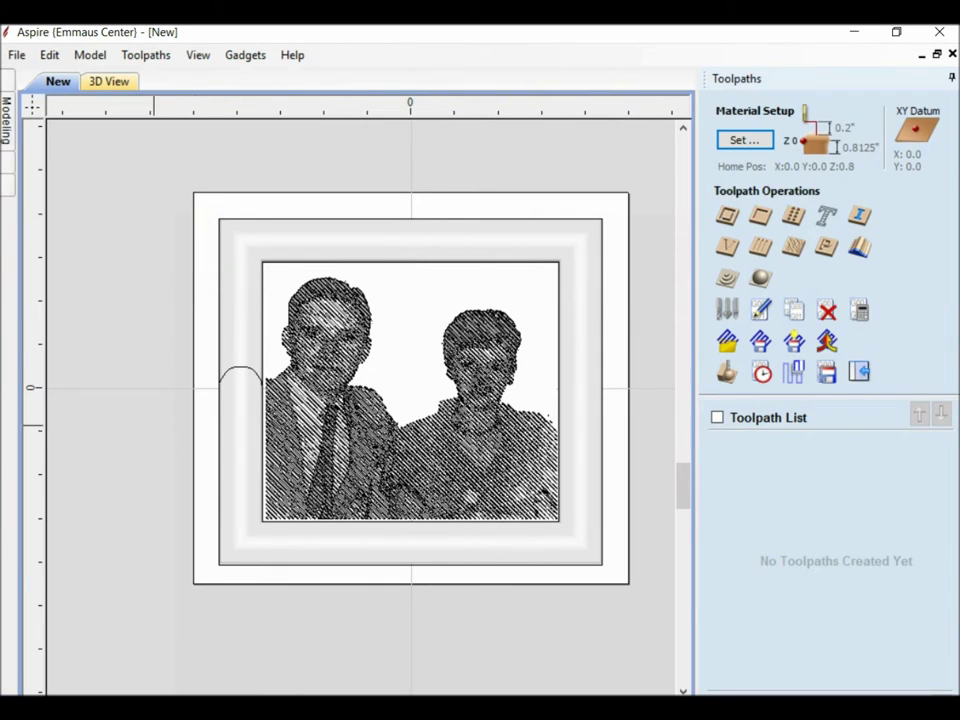
{"action": "left_click", "coordinate": [760, 279]}
{"action": "left_click", "coordinate": [859, 372]}
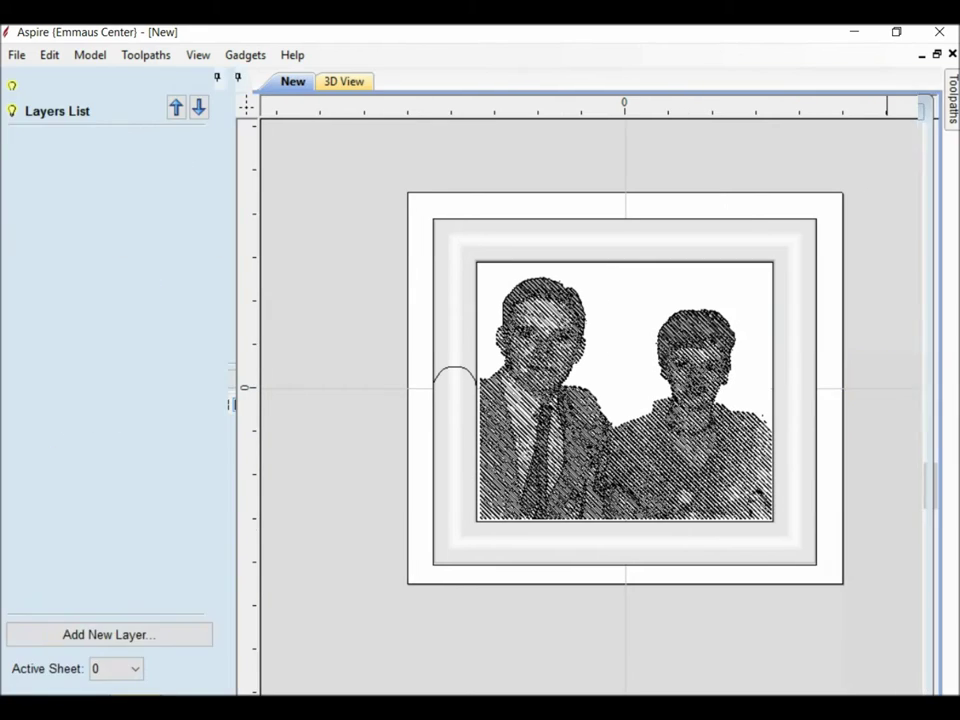
{"action": "left_click", "coordinate": [156, 634]}
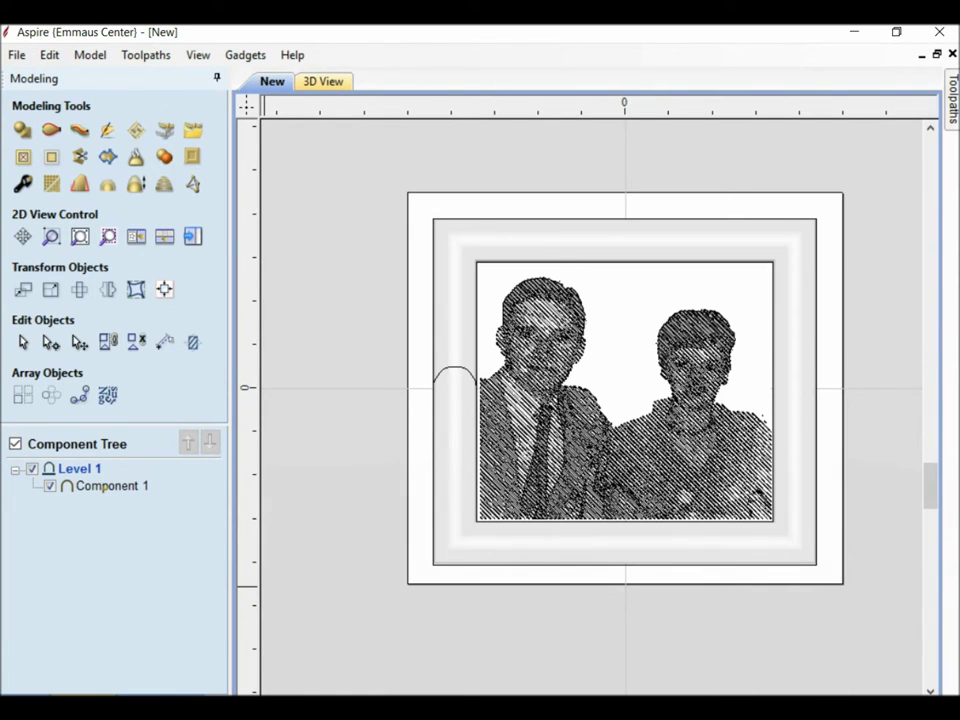
Raise the base height of the swept frame component through its component properties
{"action": "left_click", "coordinate": [105, 486]}
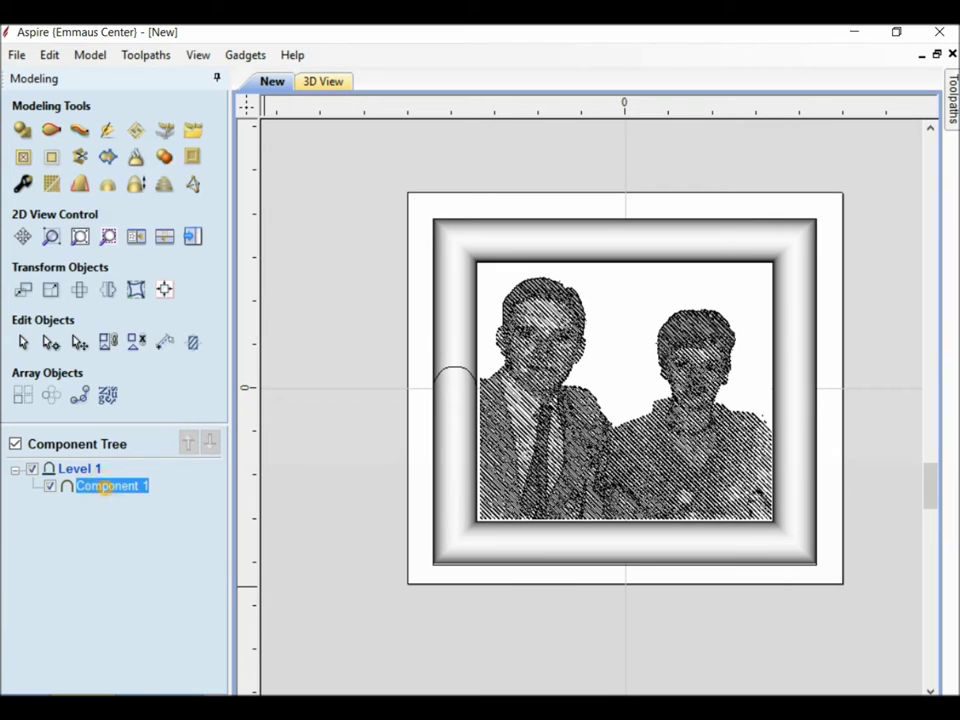
{"action": "double_click", "coordinate": [105, 486]}
{"action": "left_click", "coordinate": [128, 291]}
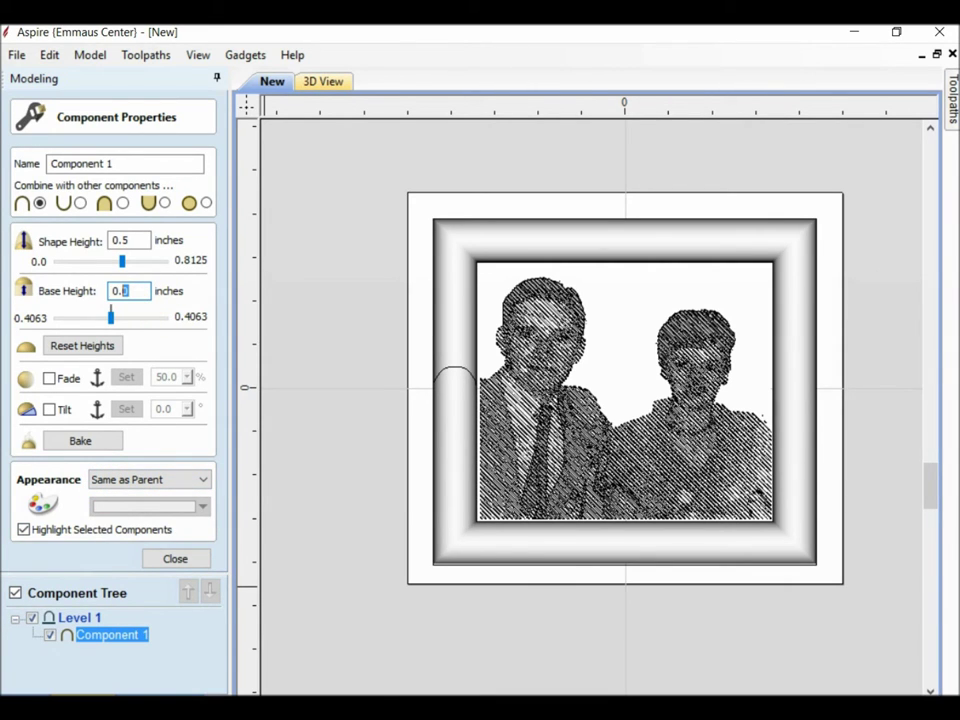
{"action": "left_click", "coordinate": [112, 627]}
{"action": "left_click", "coordinate": [176, 558]}
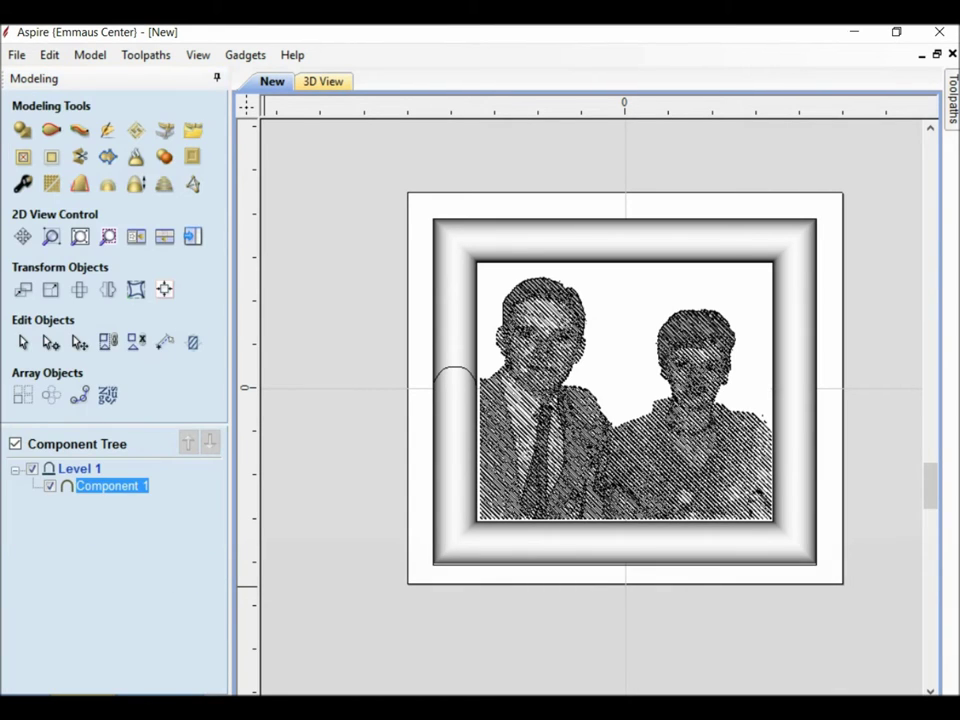
Switch to toolpath setup and, in the material setup, enter 0125 inches as the gap above the model and accept
{"action": "left_click", "coordinate": [193, 237]}
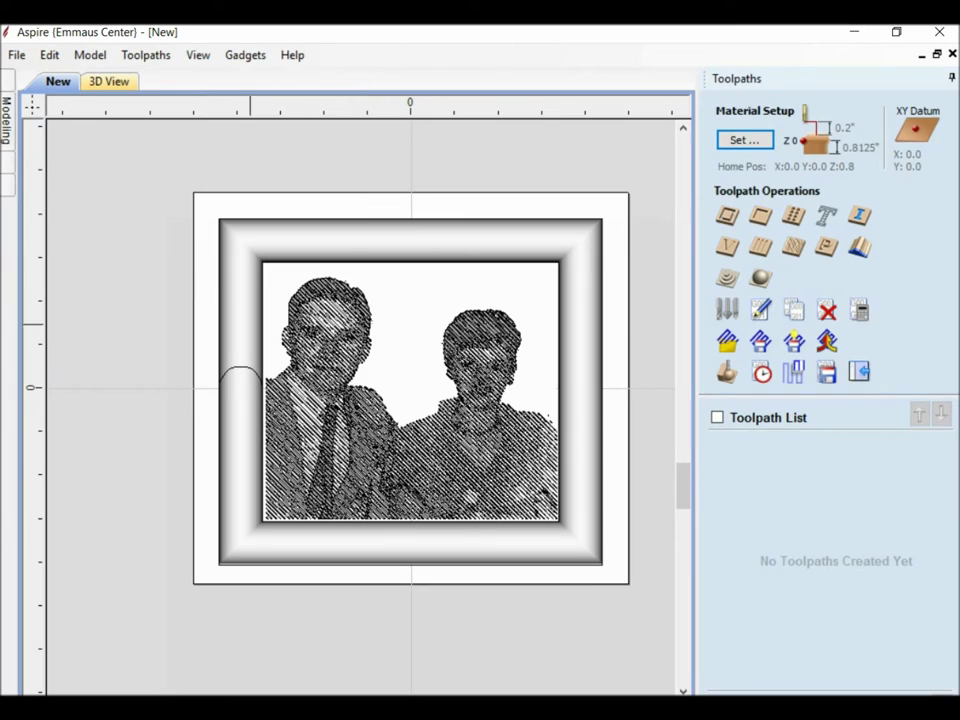
{"action": "left_click", "coordinate": [605, 450]}
{"action": "left_click", "coordinate": [760, 277]}
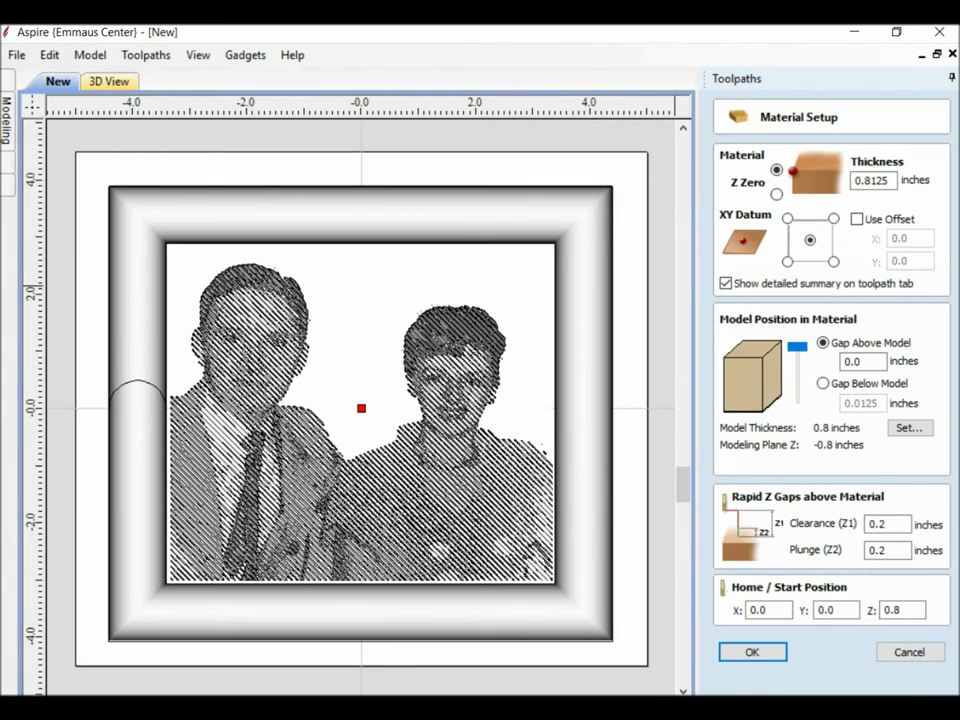
{"action": "left_click", "coordinate": [868, 362]}
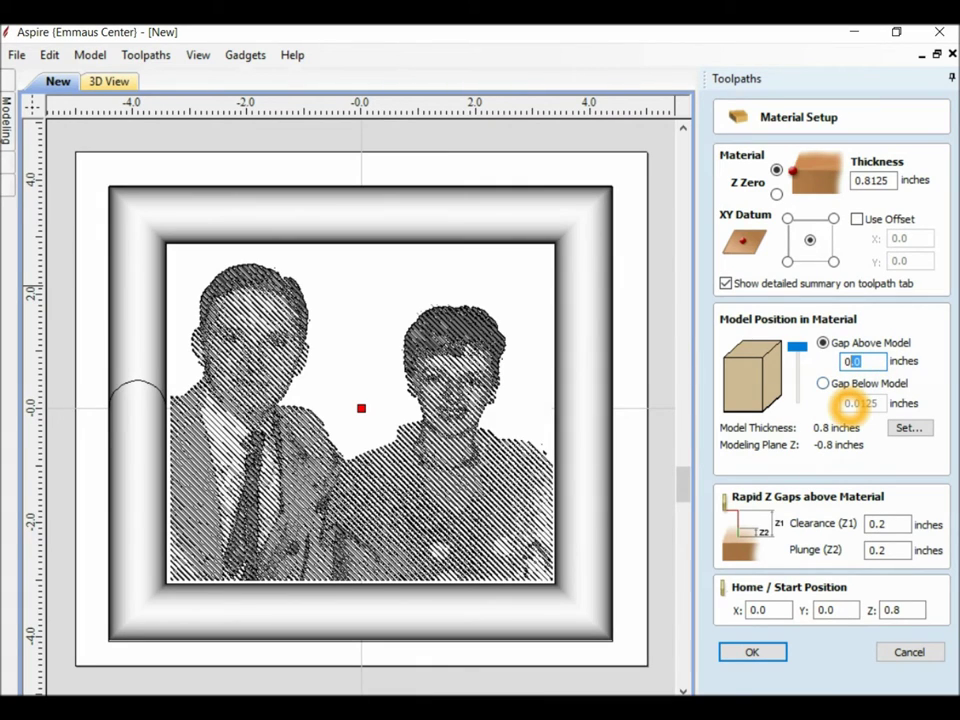
{"action": "type", "text": "0125"}
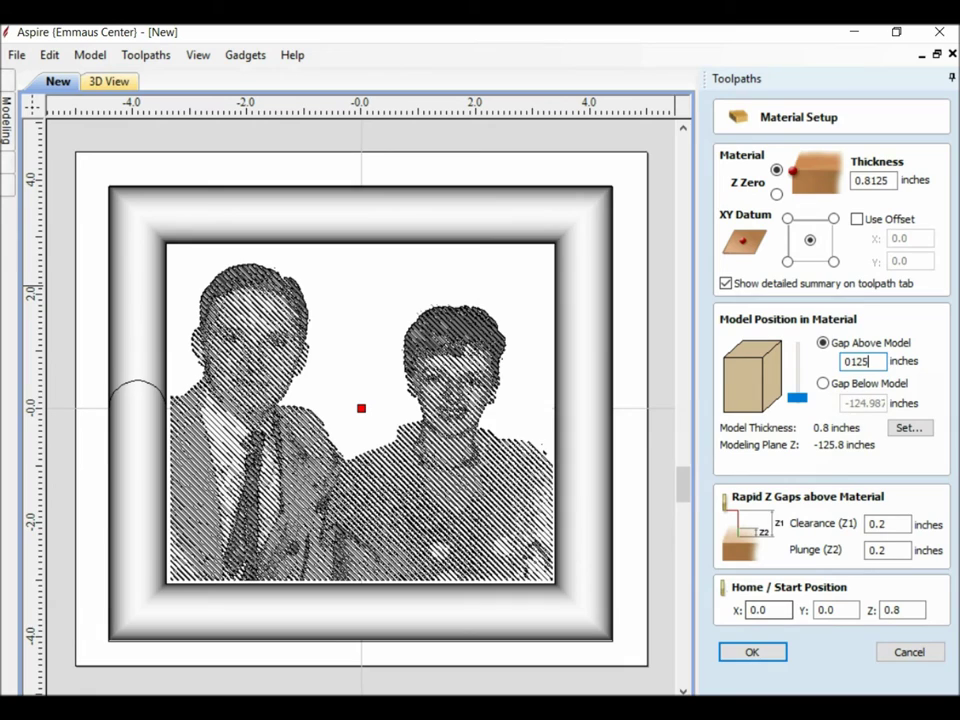
{"action": "left_click", "coordinate": [760, 654]}
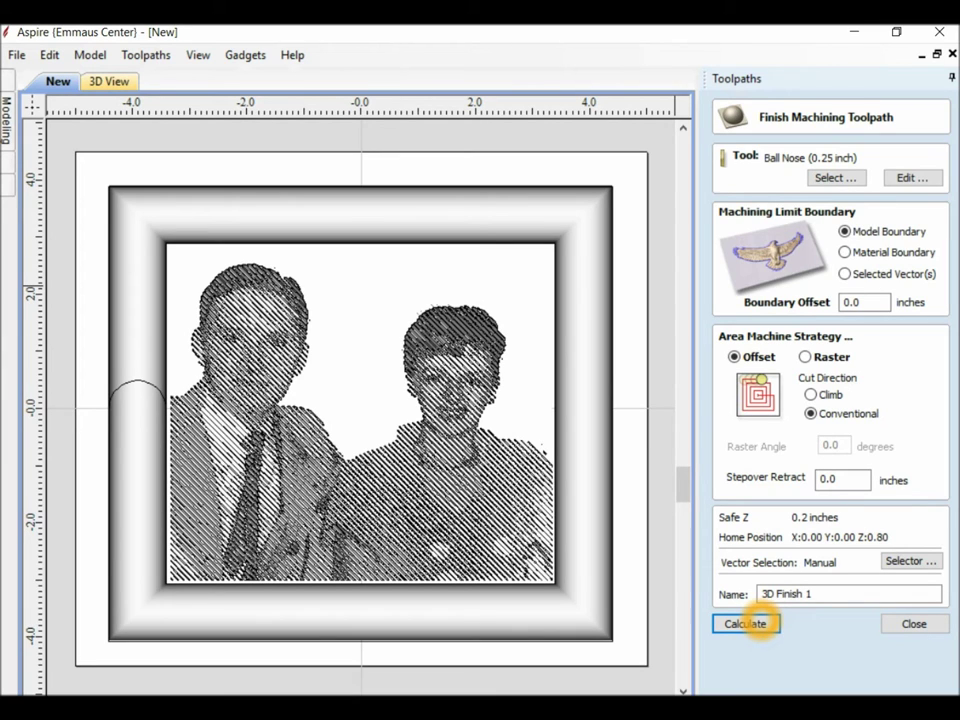
Calculate the frame's 3D finish toolpath with the 0.25 inch ball nose inside the model boundary, and preview the cut
{"action": "left_click", "coordinate": [745, 623]}
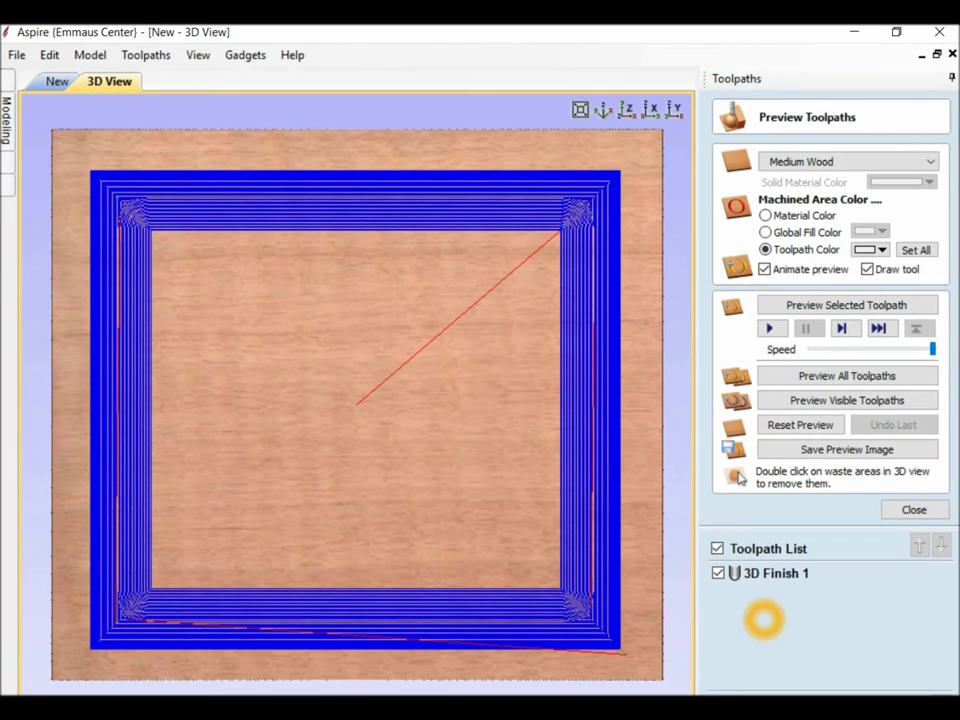
{"action": "left_click", "coordinate": [769, 328]}
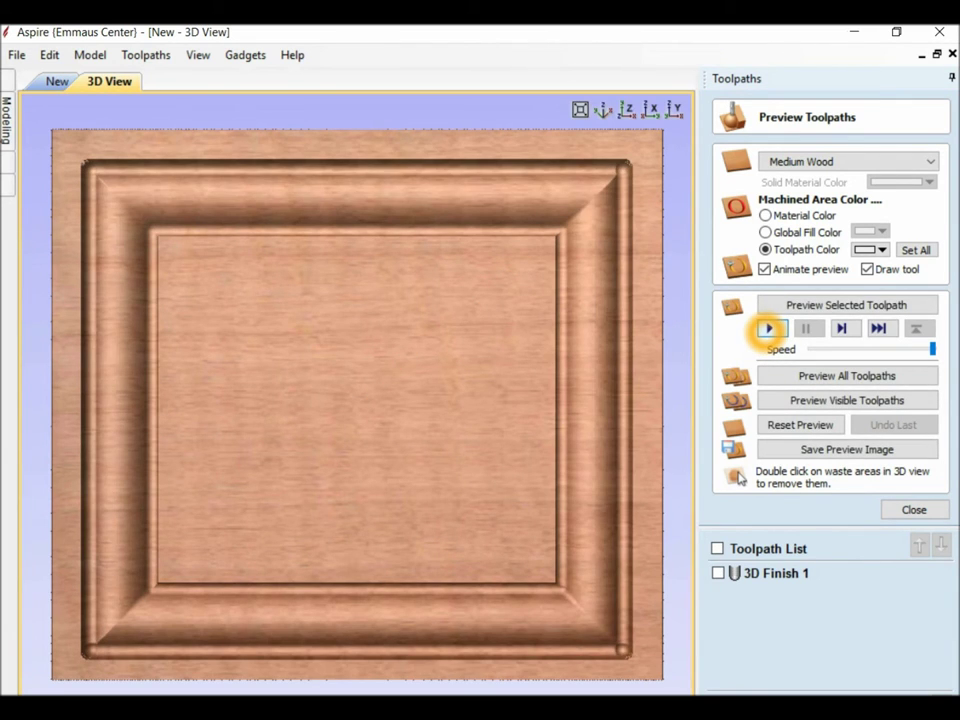
{"action": "left_click", "coordinate": [914, 509]}
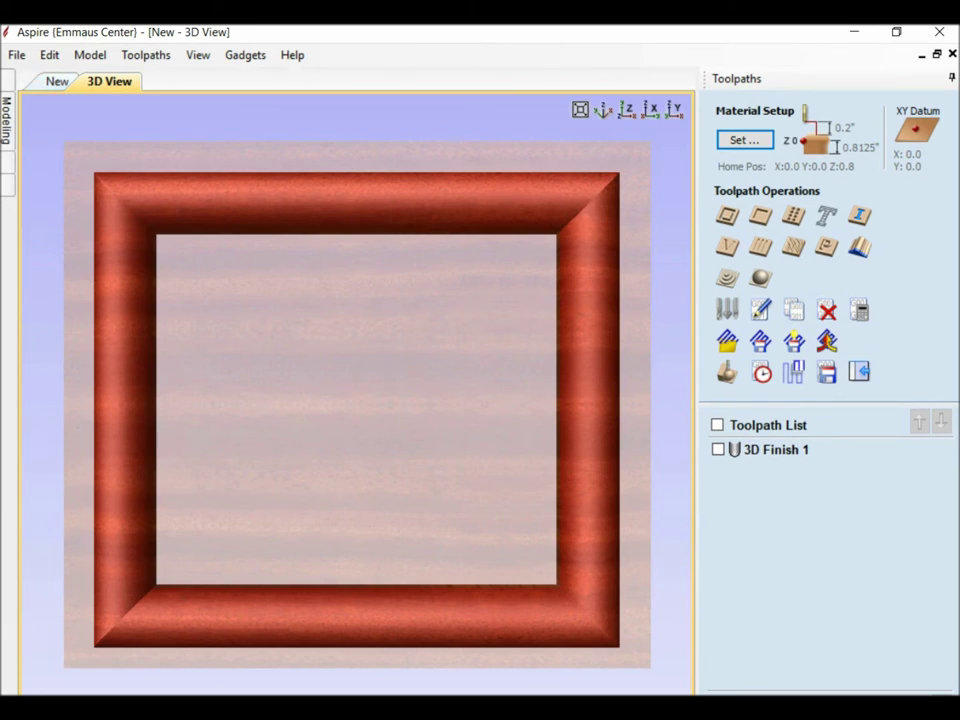
Calculate a V-carve toolpath on the traced portrait vectors with the 30-degree 0.5 inch V-bit and 0.2 inch flat depth
{"action": "left_click", "coordinate": [57, 81]}
{"action": "left_click", "coordinate": [252, 368]}
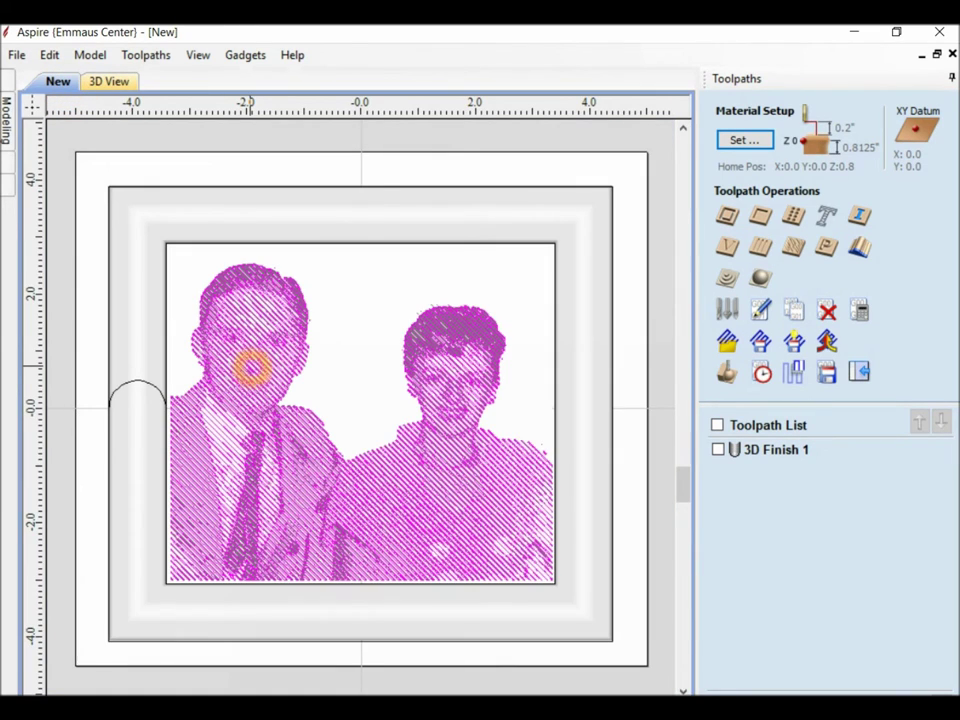
{"action": "left_click", "coordinate": [649, 546]}
{"action": "left_click", "coordinate": [831, 491]}
{"action": "left_click", "coordinate": [727, 246]}
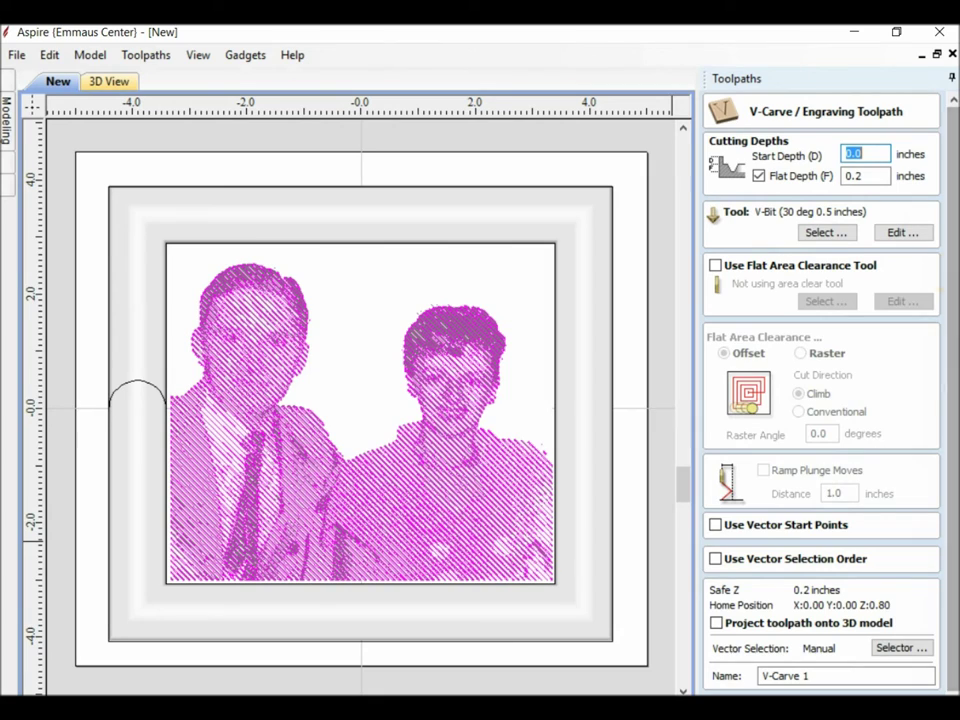
{"action": "scroll", "coordinate": [945, 268], "scroll_direction": "down", "scroll_amount": 1}
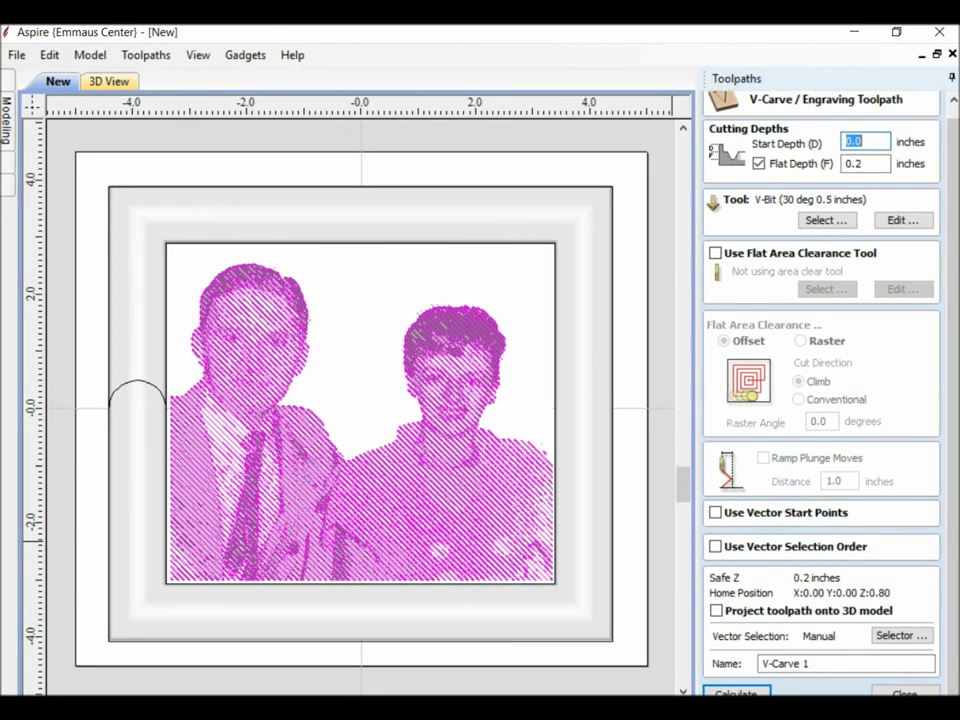
{"action": "left_click", "coordinate": [736, 692]}
{"action": "left_click", "coordinate": [719, 690]}
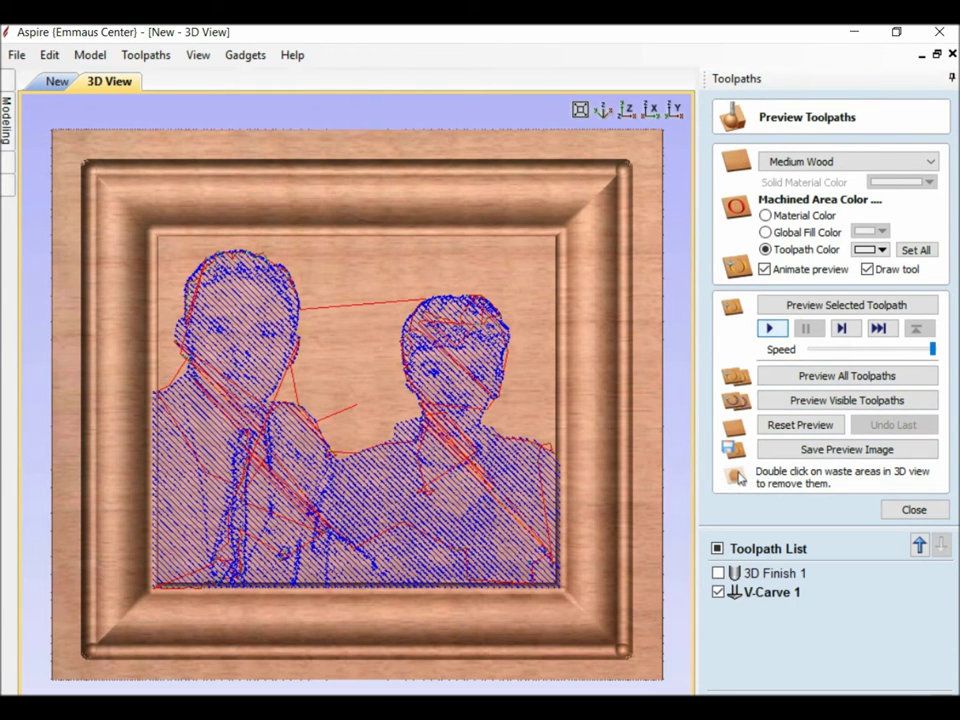
Preview the V-carved portrait and give its toolpath a dark red machined colour
{"action": "left_click", "coordinate": [770, 328]}
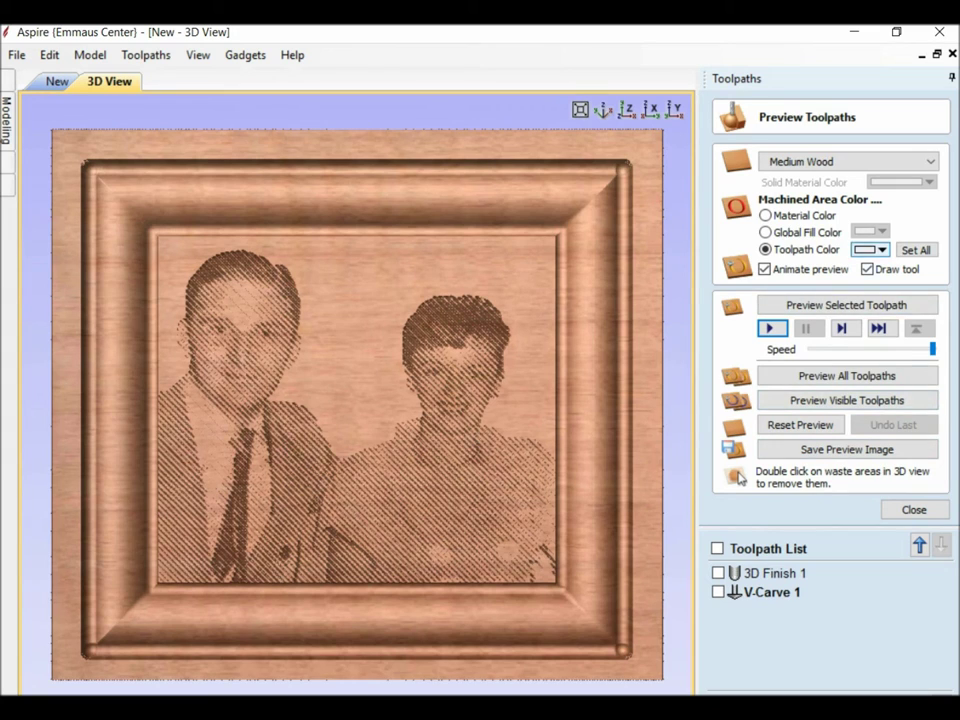
{"action": "left_click", "coordinate": [883, 250]}
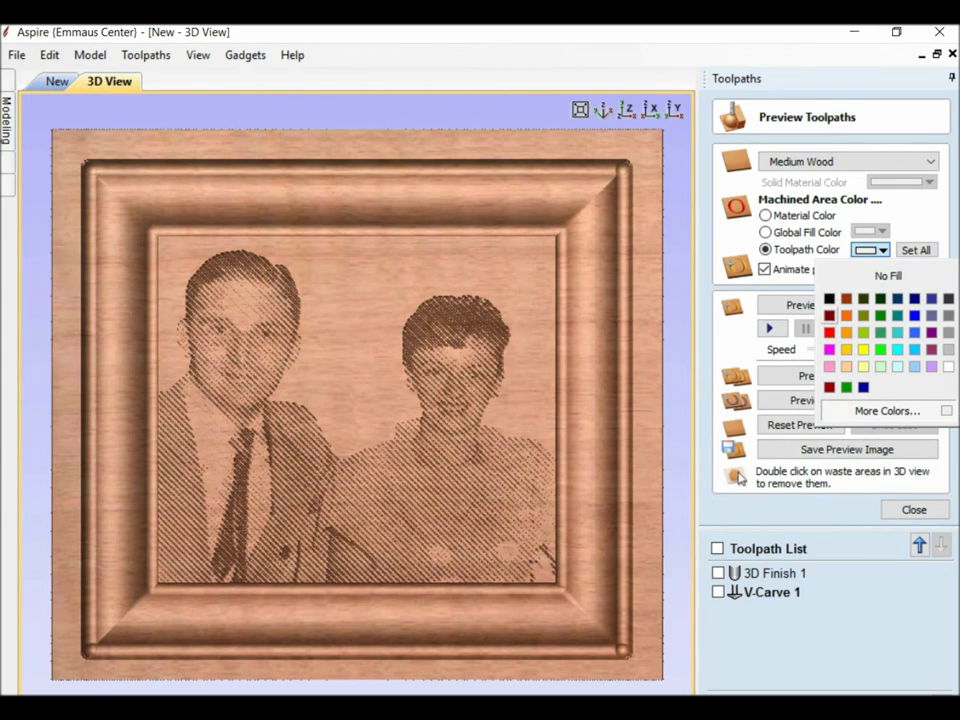
{"action": "left_click", "coordinate": [829, 315]}
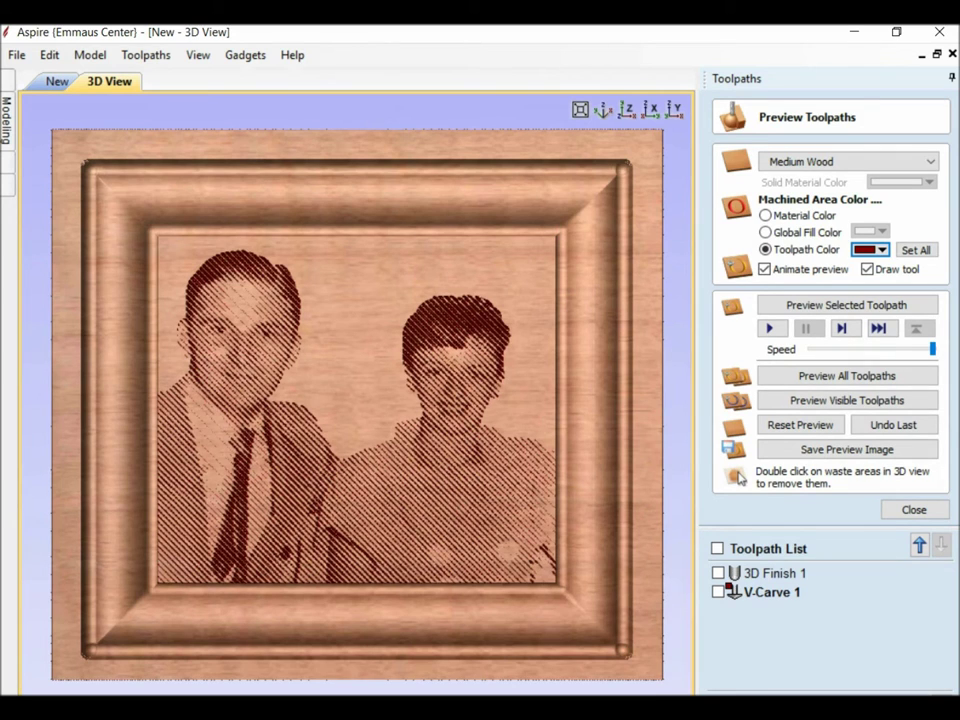
Calculate a profile toolpath outside the frame's outer rectangle with the 0.25 inch end mill and conventional cutting
{"action": "key", "text": "F2"}
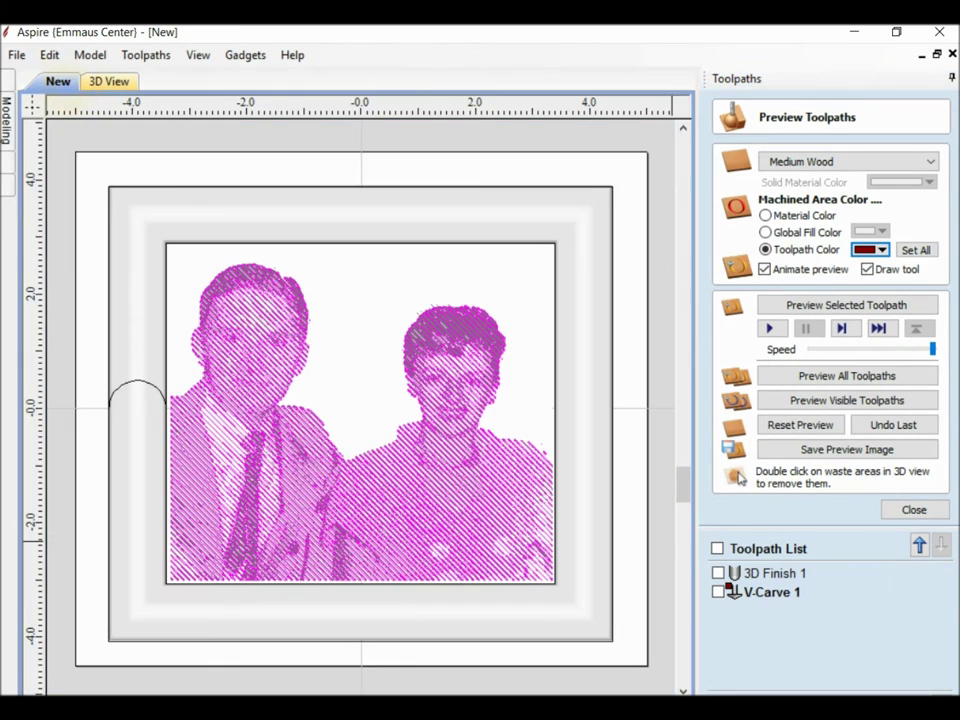
{"action": "left_click", "coordinate": [461, 188]}
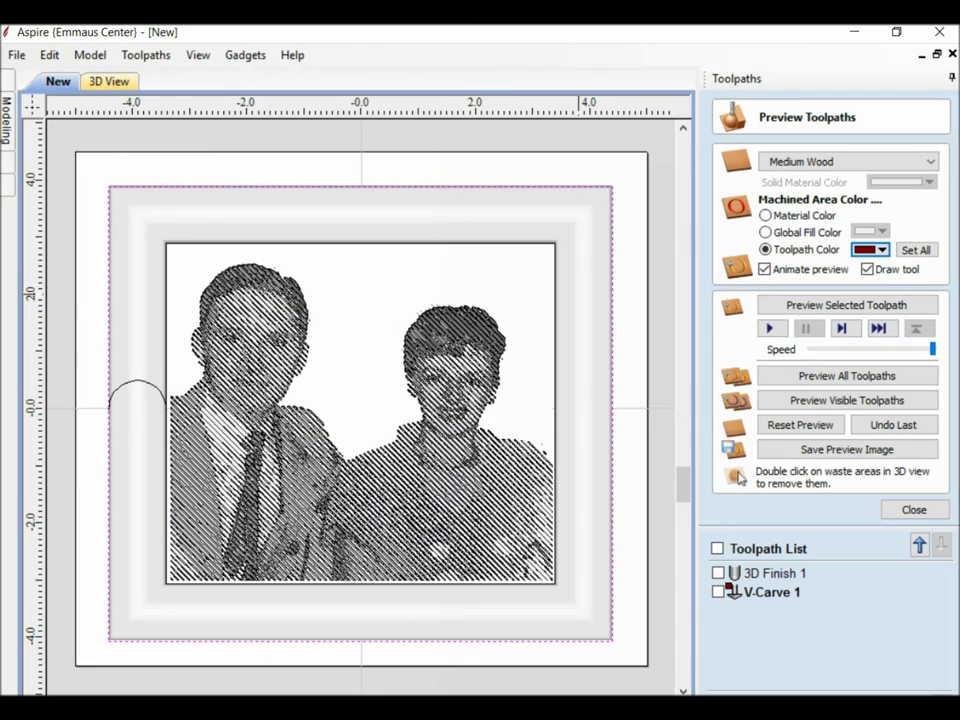
{"action": "left_click", "coordinate": [914, 510]}
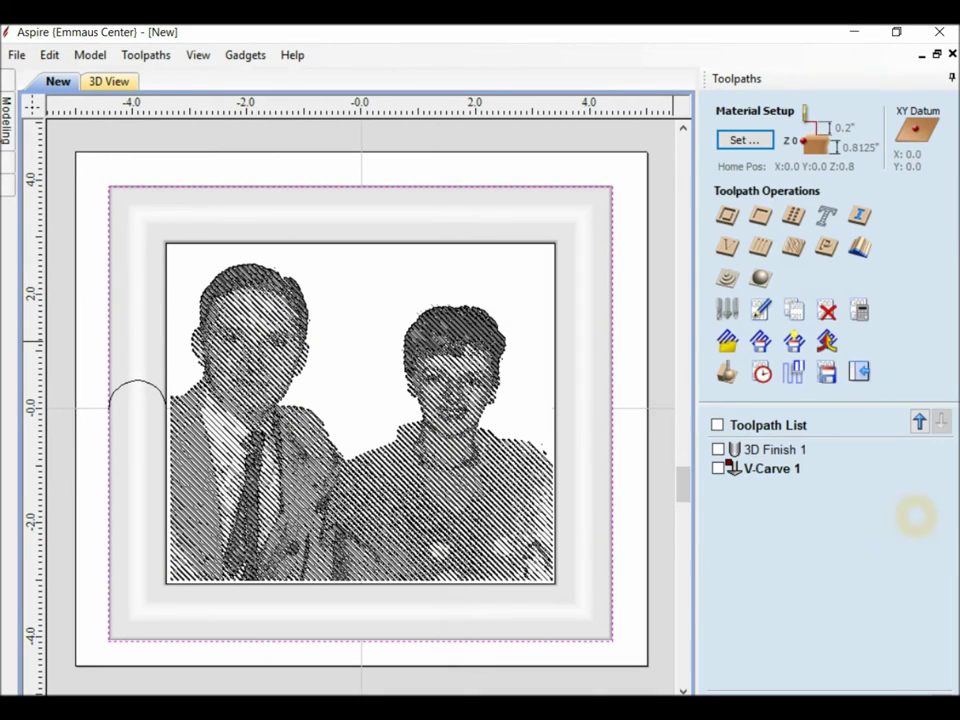
{"action": "left_click", "coordinate": [727, 215]}
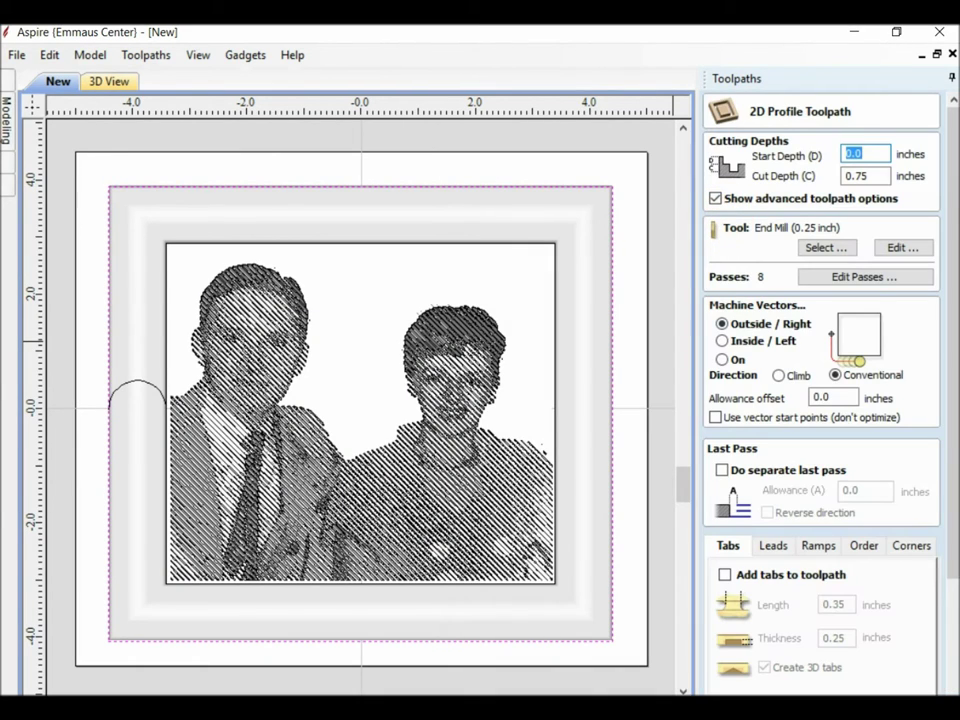
{"action": "left_click", "coordinate": [872, 177]}
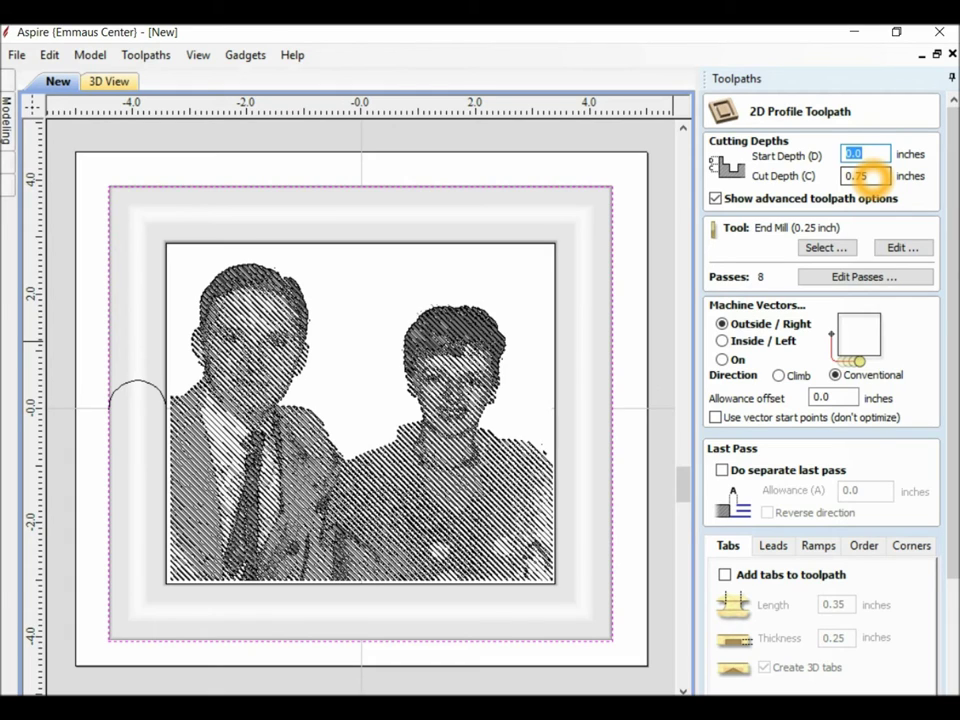
{"action": "scroll", "coordinate": [956, 208], "scroll_direction": "down", "scroll_amount": 3}
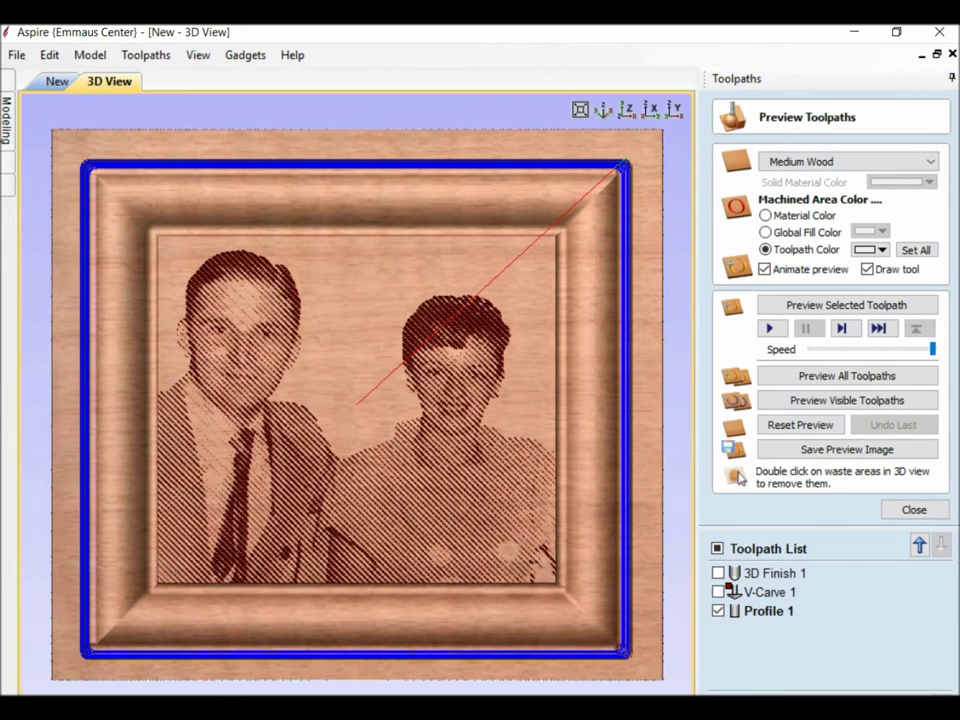
Preview the profile toolpath and examine the cut around the frame's outer edge in 3D
{"action": "left_click", "coordinate": [772, 328]}
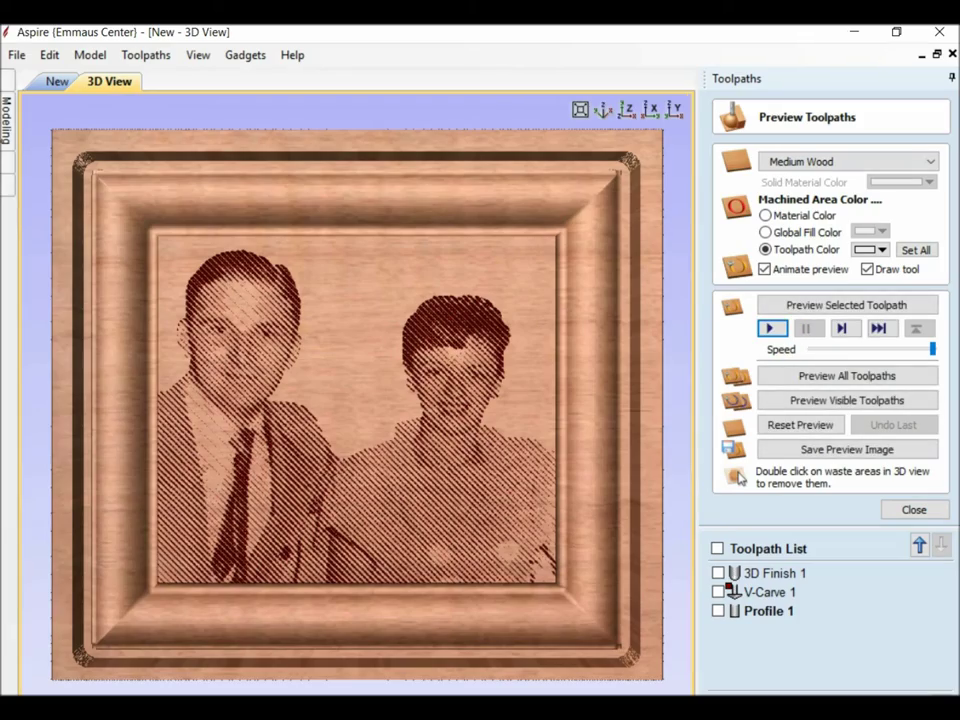
{"action": "mouse_move", "coordinate": [364, 545]}
{"action": "left_mouse_down"}
{"action": "mouse_move", "coordinate": [370, 600]}
{"action": "mouse_move", "coordinate": [362, 568]}
{"action": "left_mouse_up"}
{"action": "left_click_drag", "start_coordinate": [350, 330], "coordinate": [402, 462]}
{"action": "left_click", "coordinate": [686, 468]}
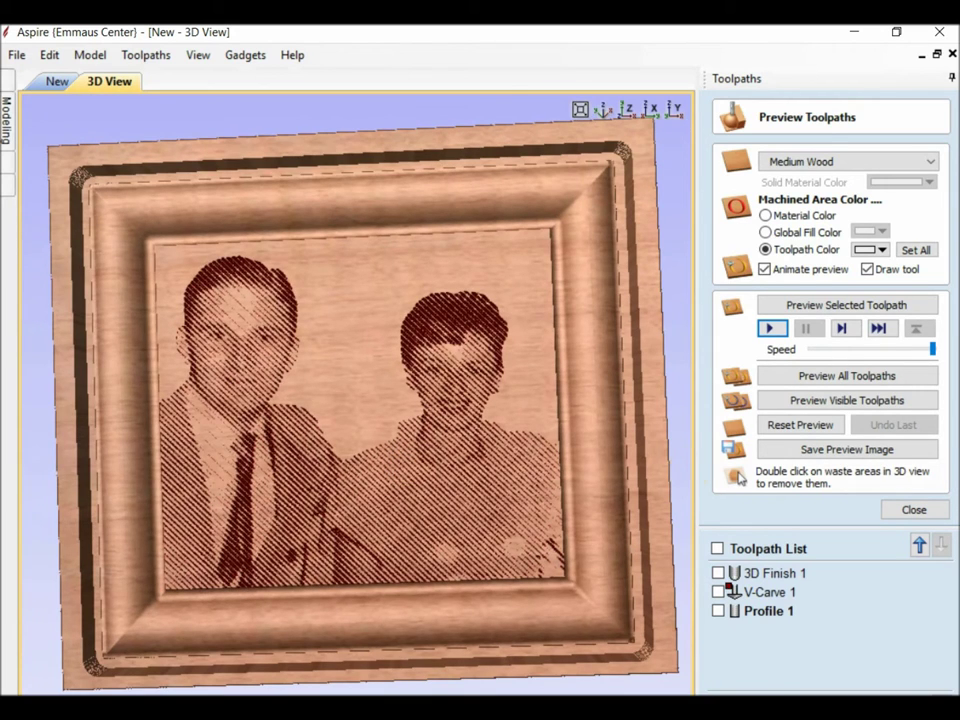
{"action": "left_click", "coordinate": [684, 441]}
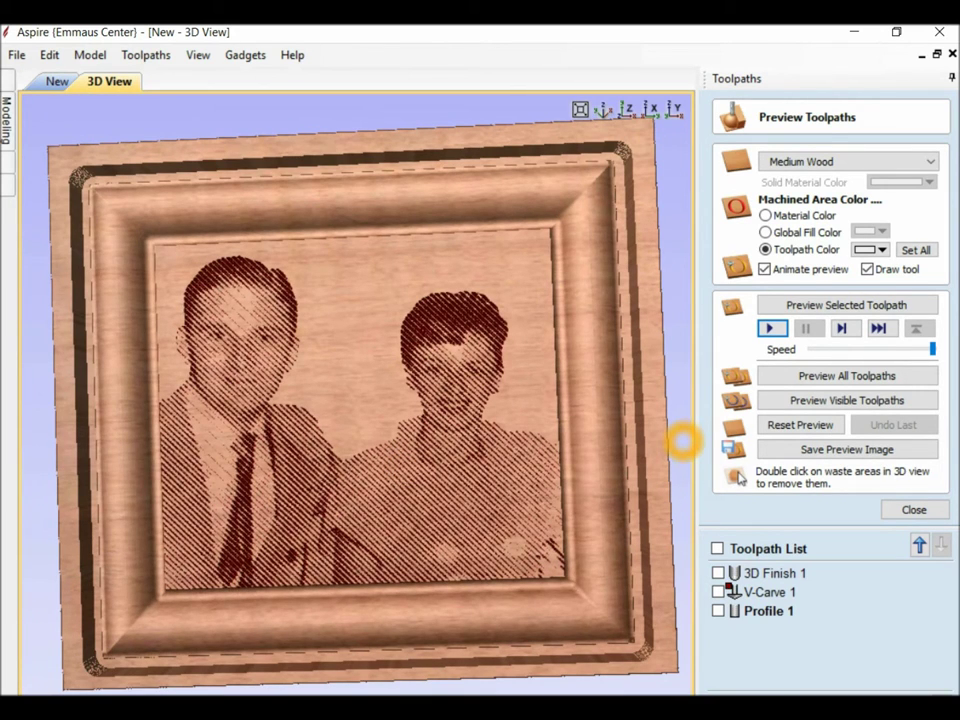
{"action": "left_click", "coordinate": [661, 446]}
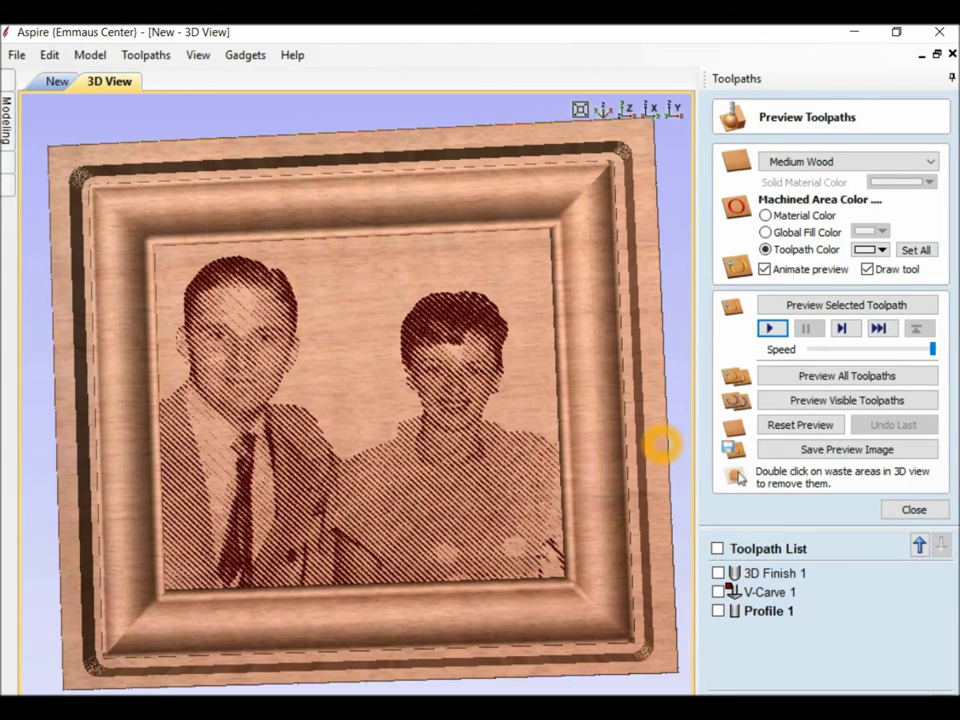